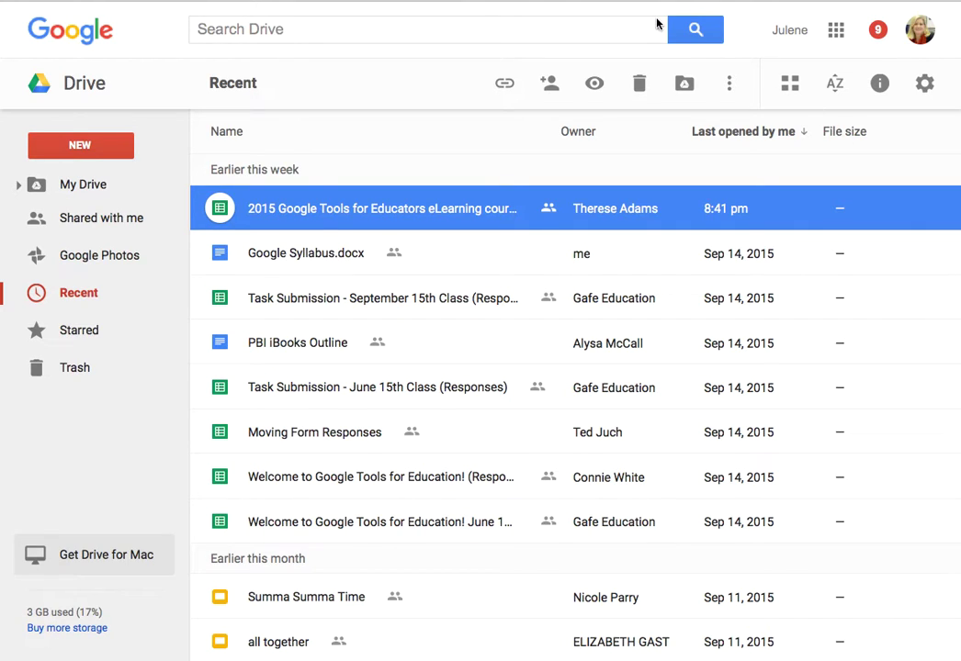
Step: Glance at the Google apps list, then bring up Drive's New menu
{"action": "left_click", "coordinate": [836, 32]}
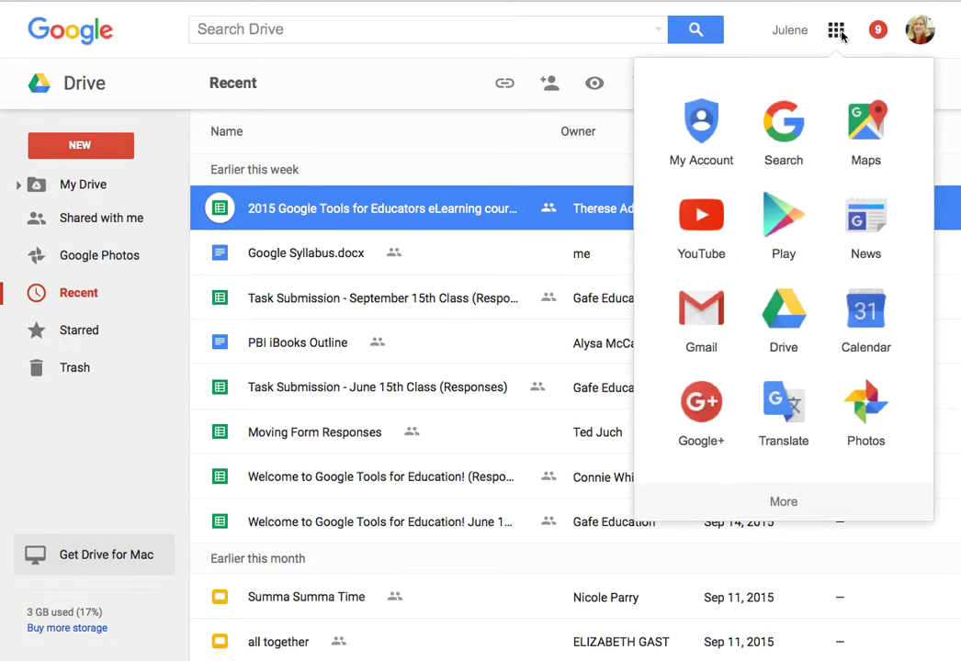
{"action": "left_click", "coordinate": [398, 36]}
{"action": "left_click", "coordinate": [82, 147]}
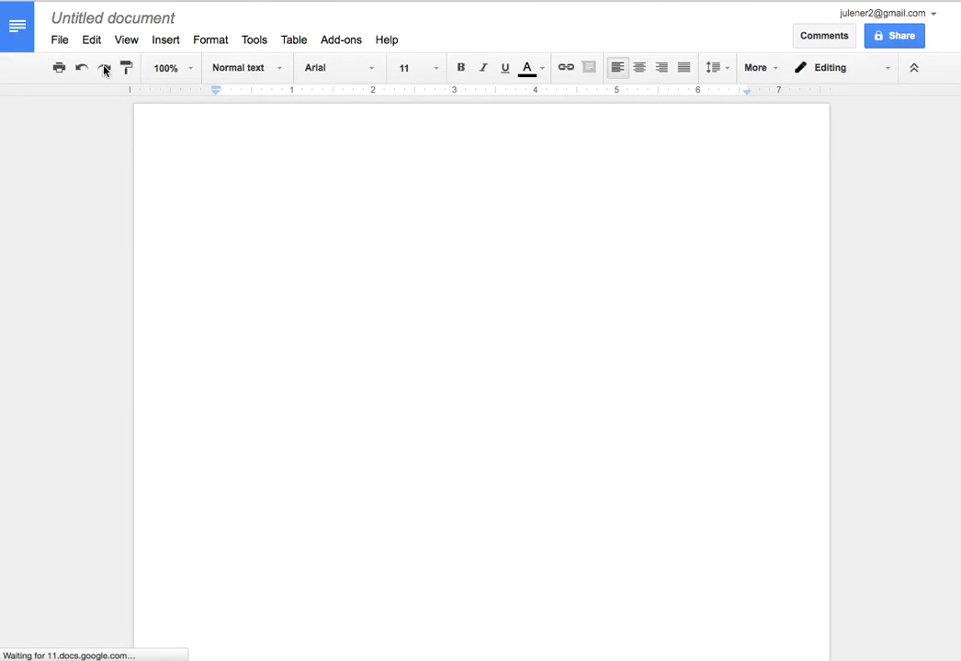
Step: Title the document 'Document Screencast' and write 'Hi! Now I can share it!' on the page
{"action": "left_click", "coordinate": [142, 20]}
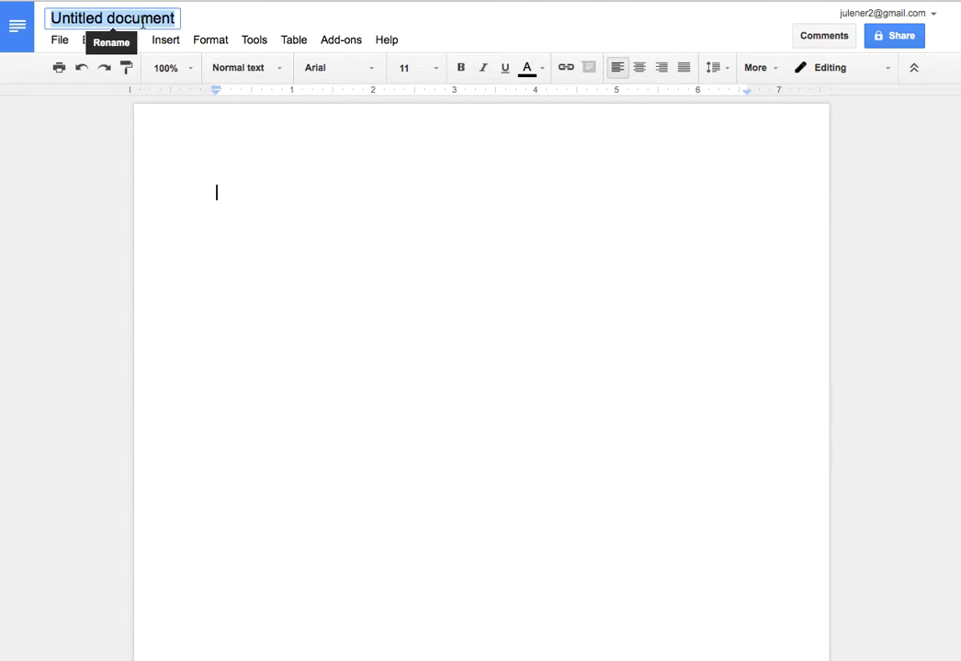
{"action": "type", "text": "Docu"}
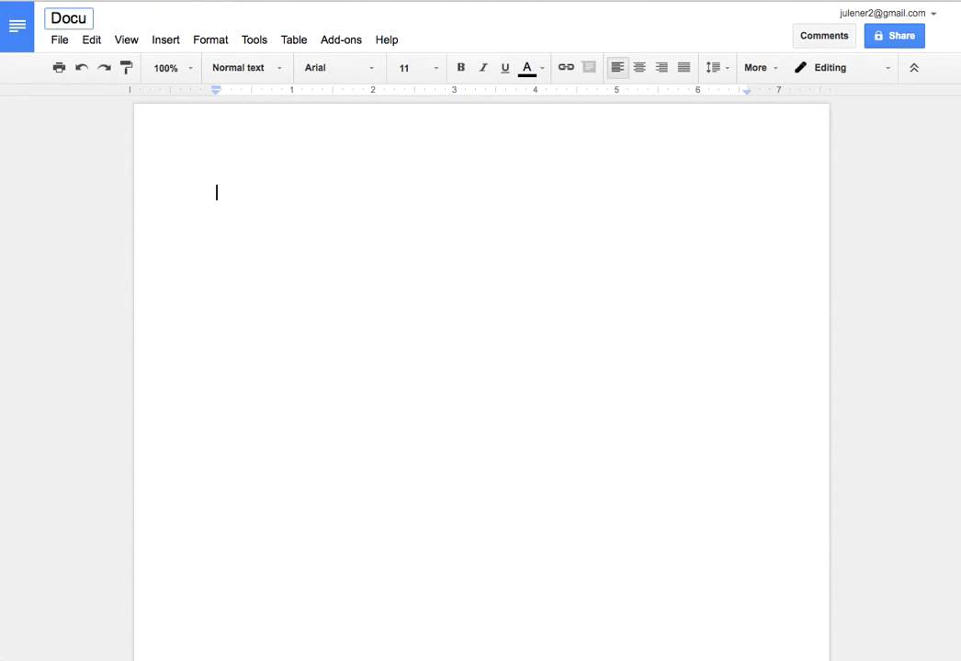
{"action": "type", "text": "ment Screencast"}
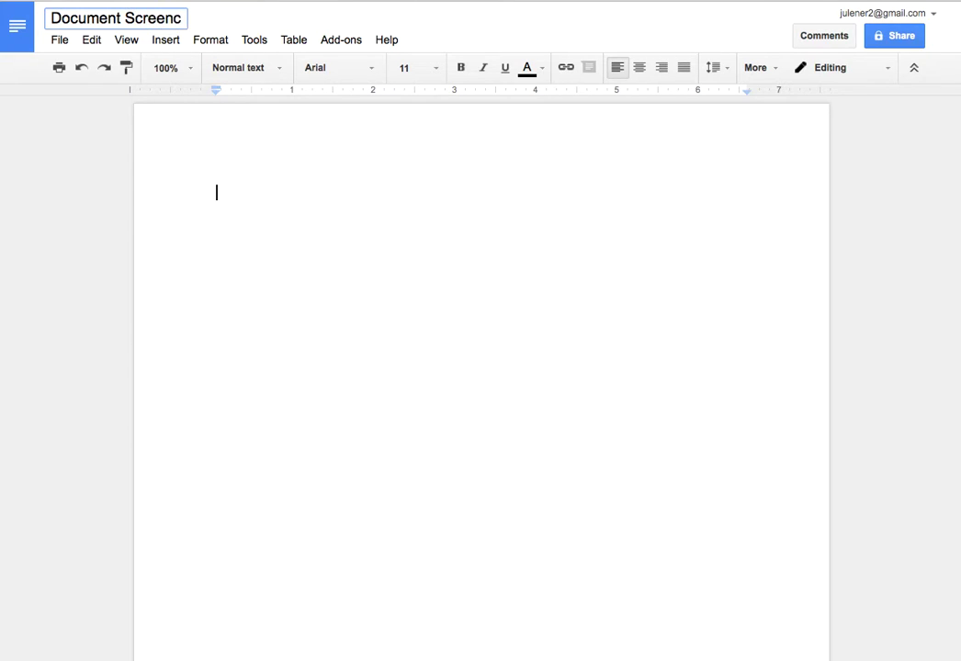
{"action": "left_click", "coordinate": [280, 204]}
{"action": "type", "text": "Hi! "}
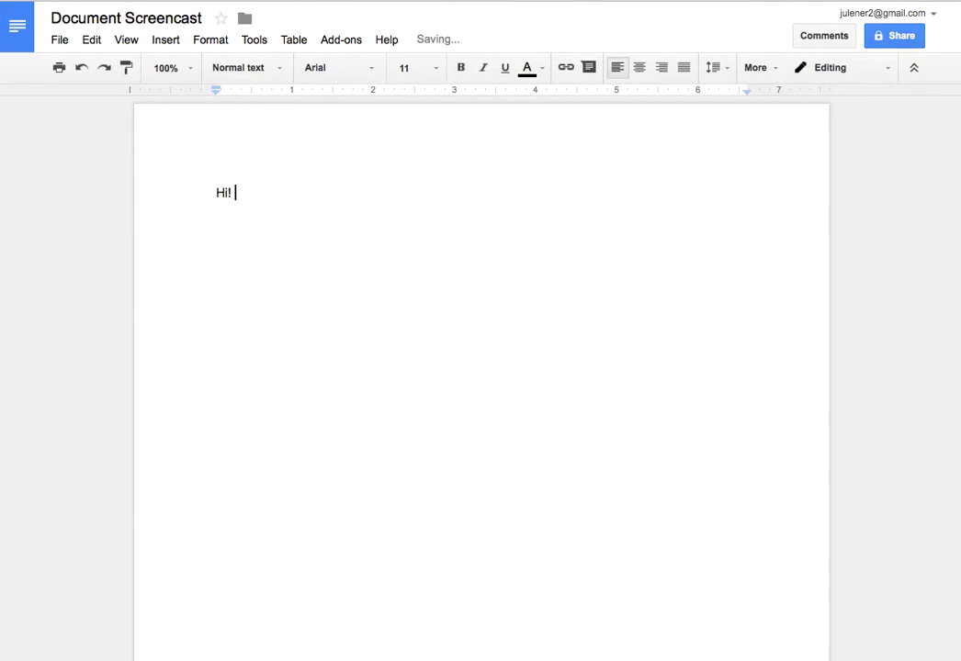
{"action": "type", "text": "Now I can share it!"}
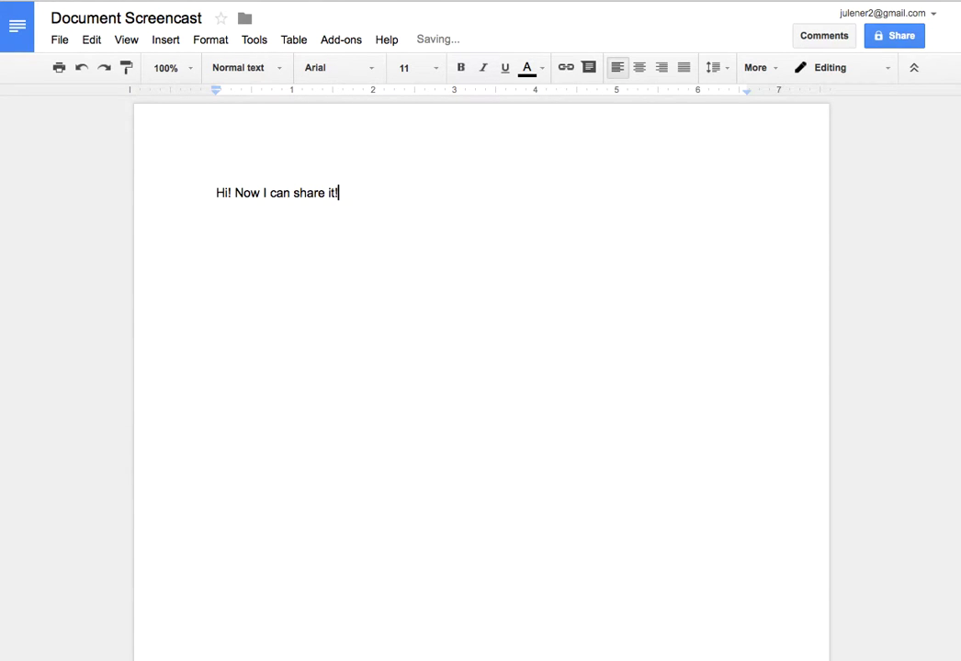
{"action": "key", "text": "Return"}
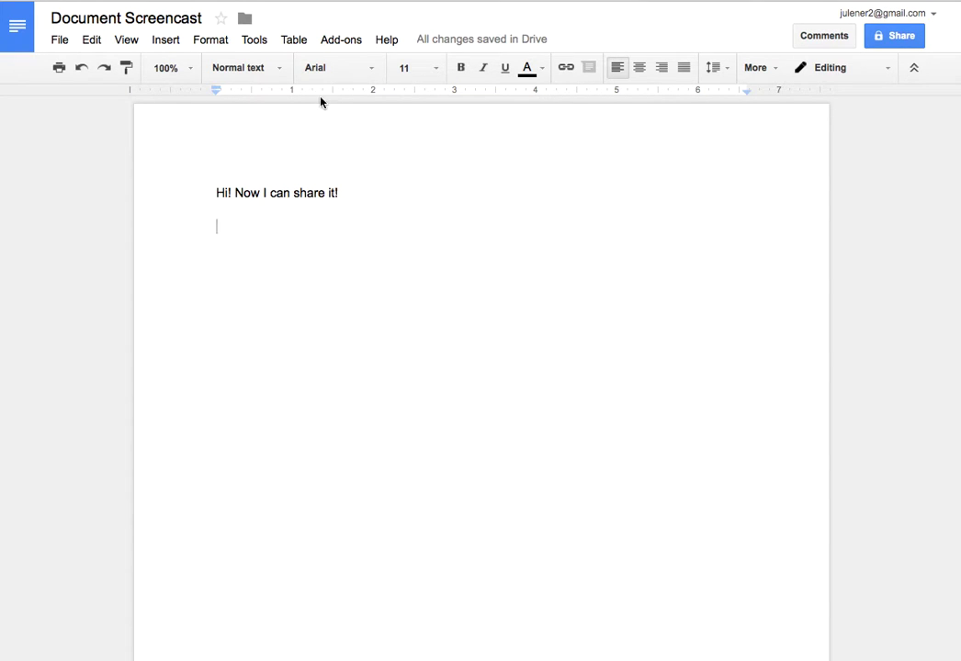
Step: Set link sharing to On – Anyone with the link, with Can view access
{"action": "left_click", "coordinate": [905, 39]}
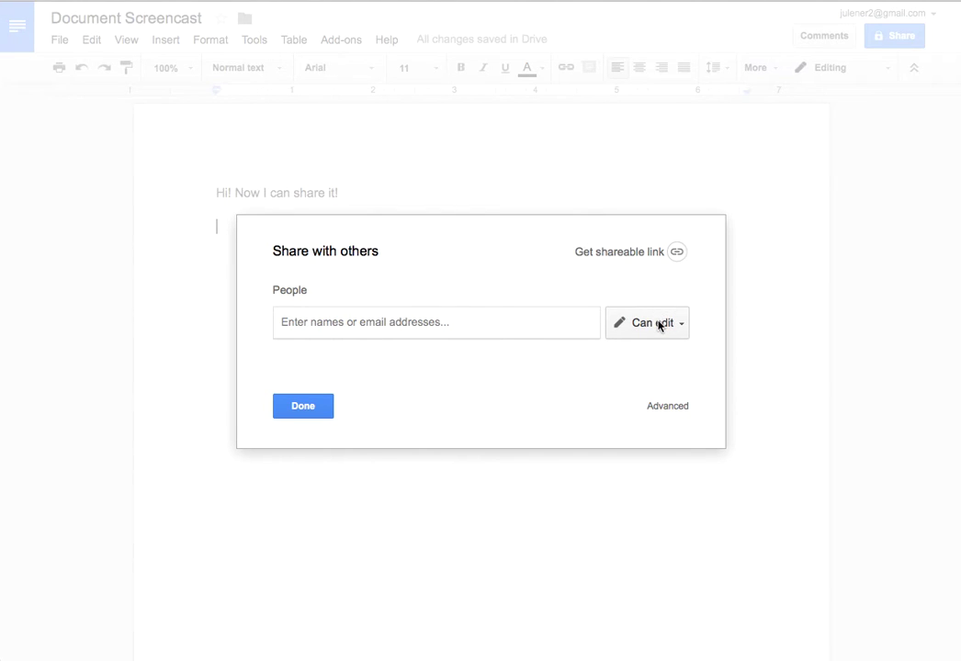
{"action": "left_click", "coordinate": [659, 324]}
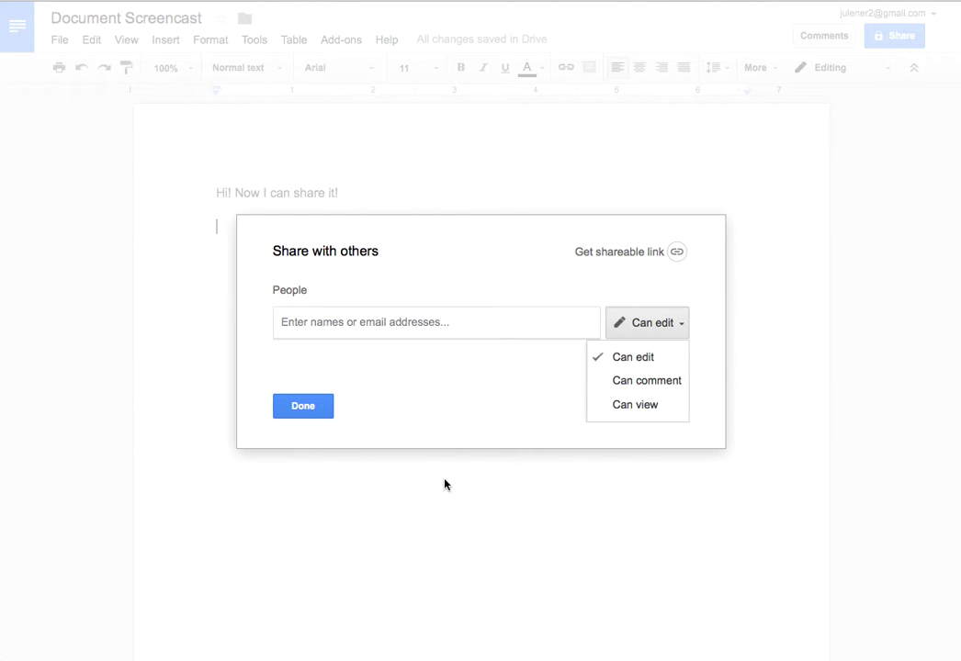
{"action": "left_click", "coordinate": [449, 440]}
{"action": "left_click", "coordinate": [660, 408]}
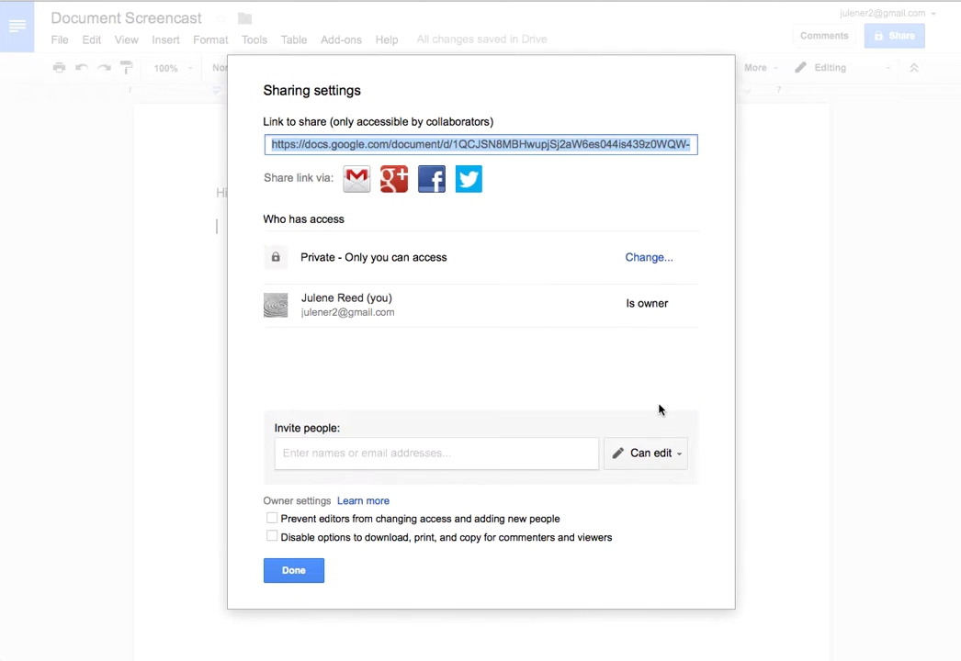
{"action": "left_click", "coordinate": [638, 261]}
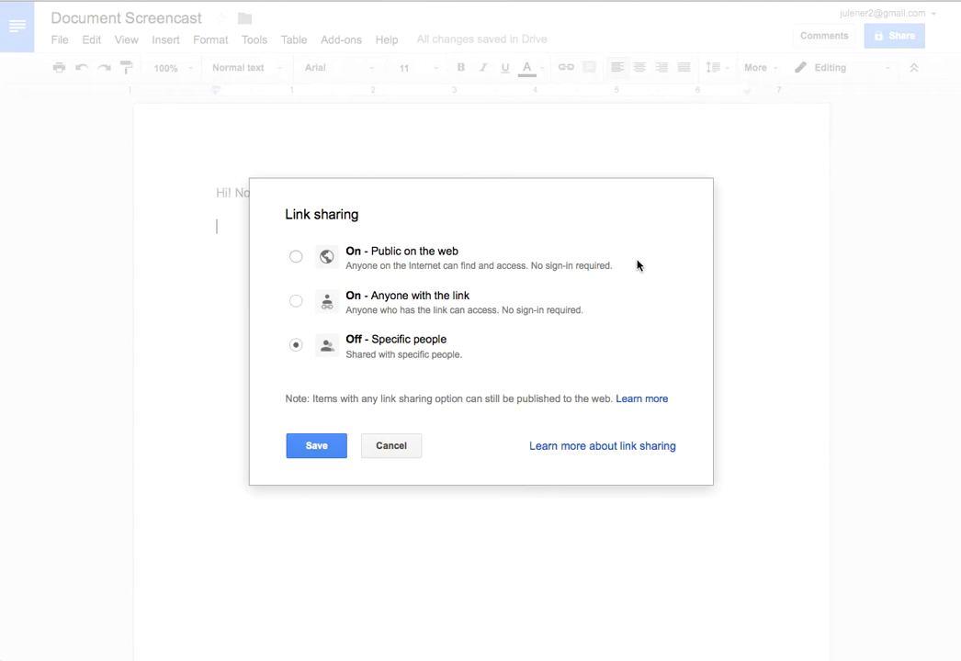
{"action": "left_click", "coordinate": [295, 301]}
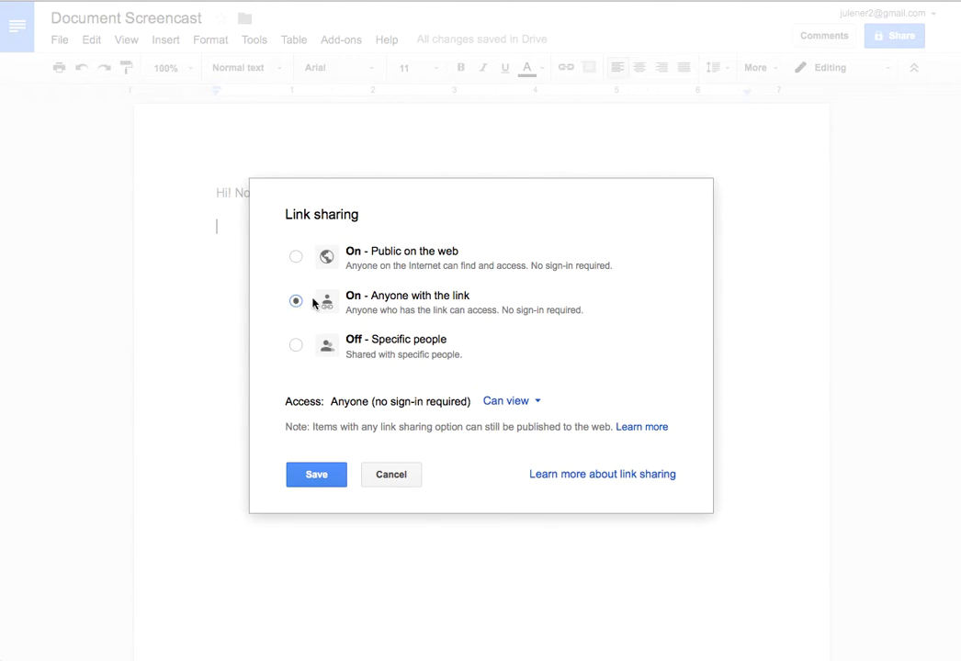
{"action": "left_click", "coordinate": [530, 412]}
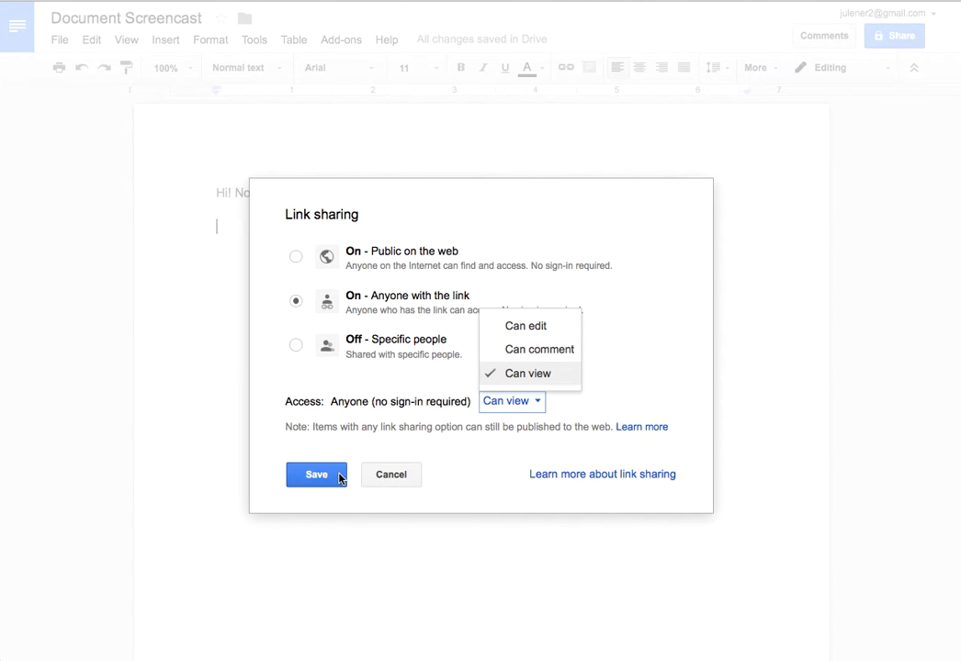
{"action": "left_click", "coordinate": [347, 448]}
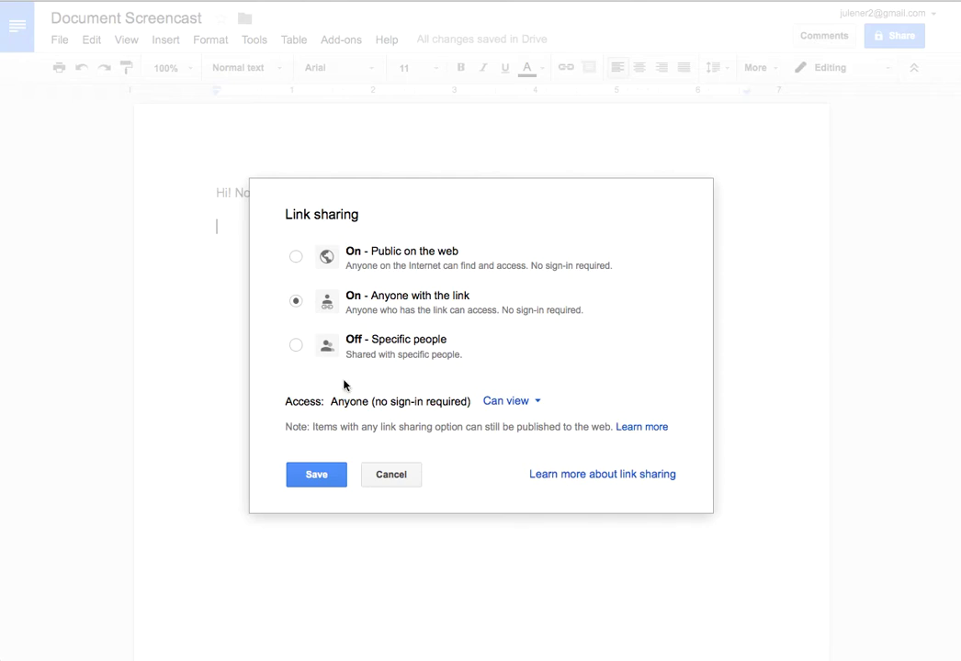
{"action": "left_click", "coordinate": [332, 479]}
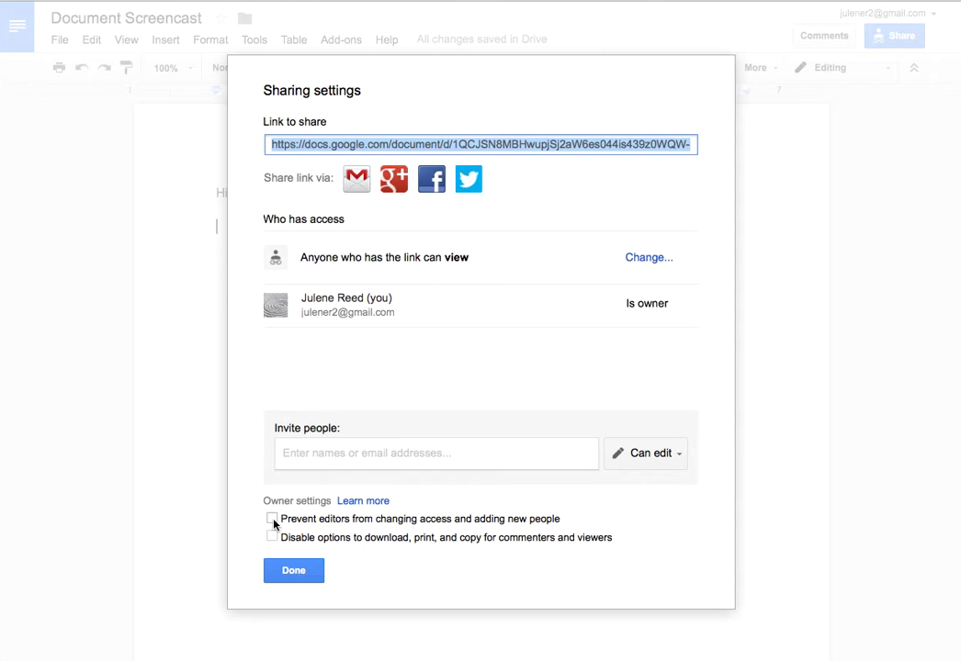
{"action": "left_click", "coordinate": [282, 579]}
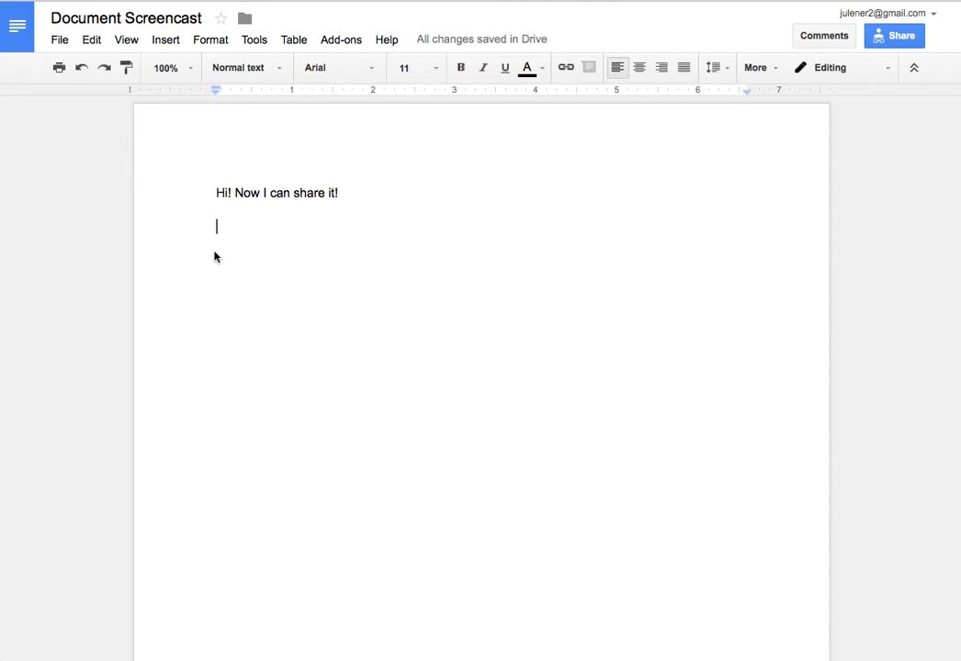
{"action": "left_click", "coordinate": [70, 49]}
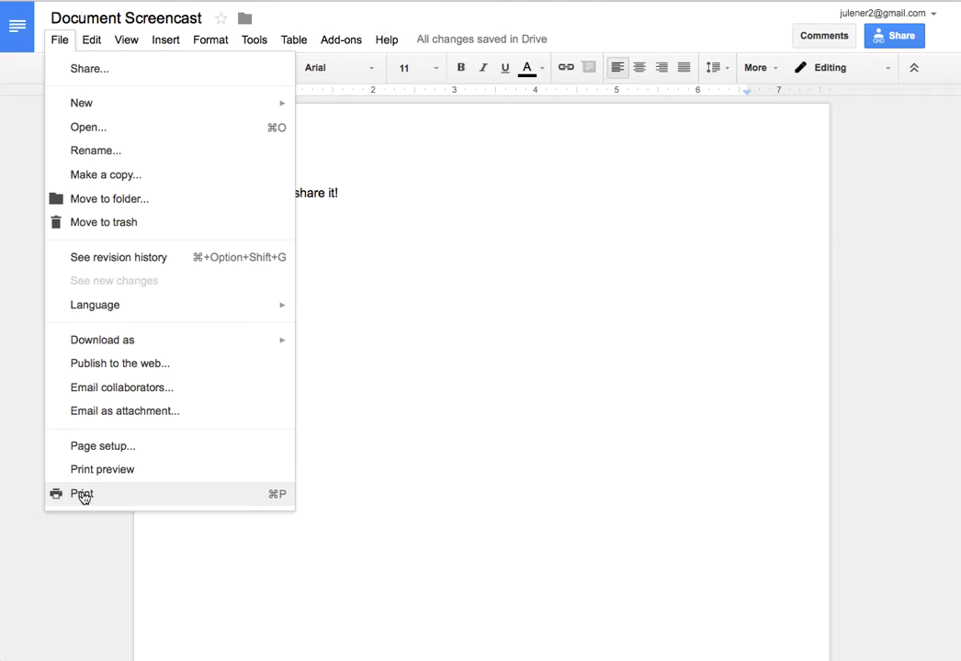
{"action": "left_click", "coordinate": [78, 588]}
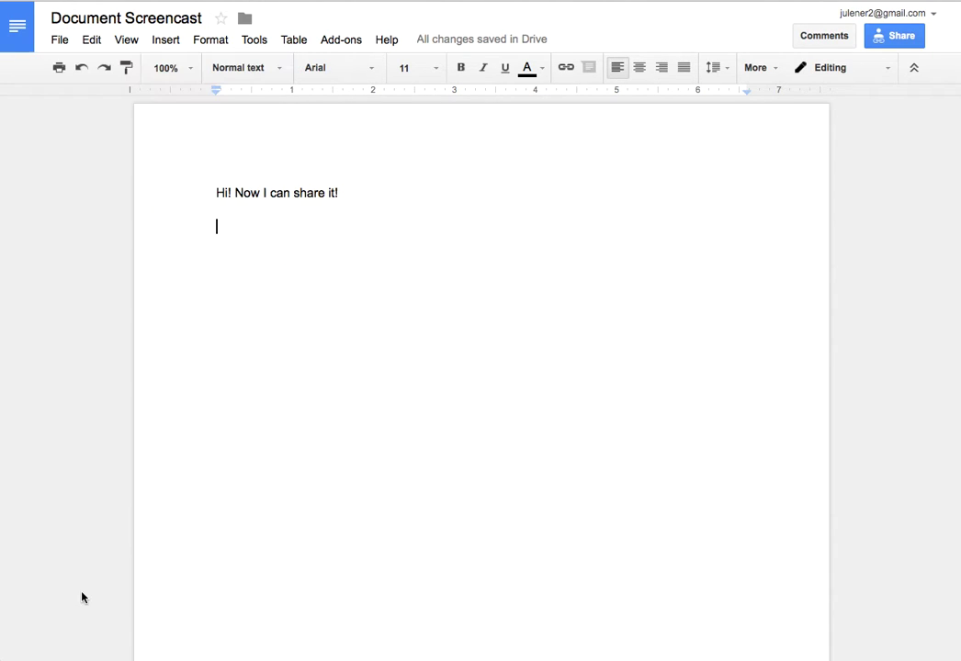
{"action": "left_click", "coordinate": [60, 40]}
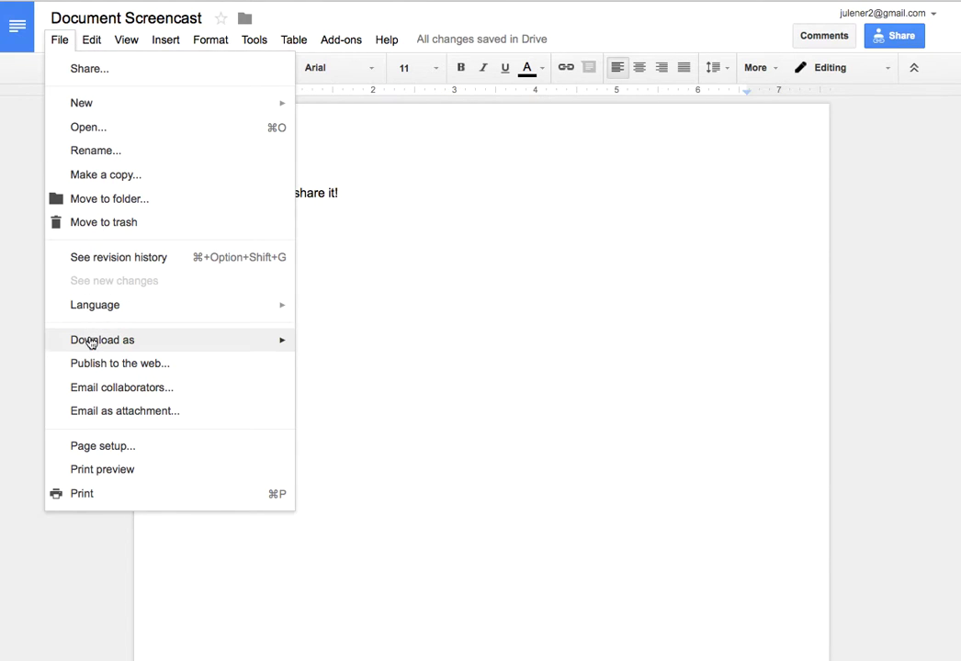
{"action": "mouse_move", "coordinate": [91, 342]}
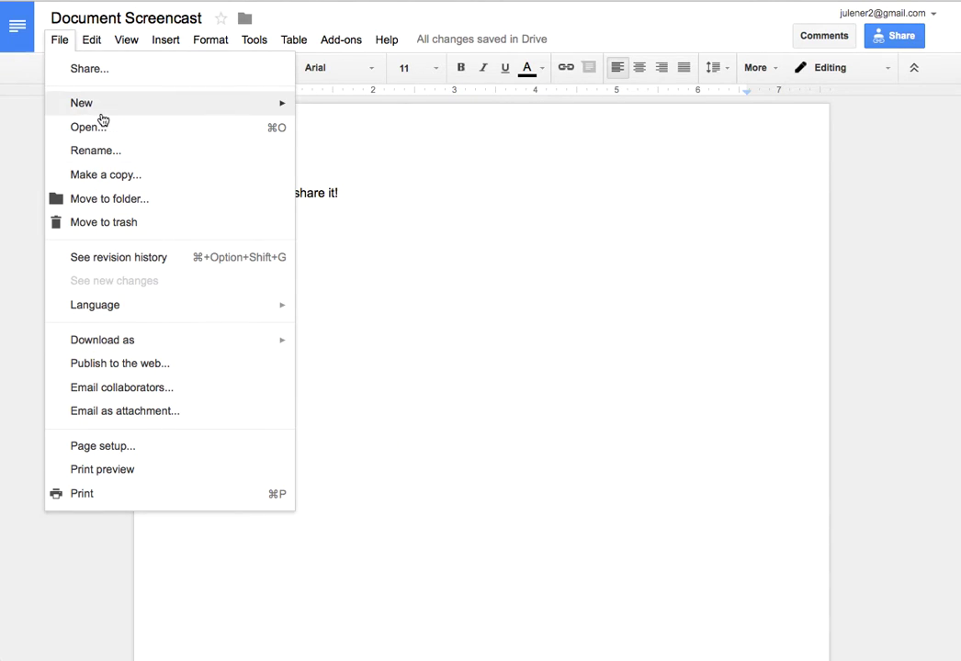
{"action": "left_click", "coordinate": [55, 555]}
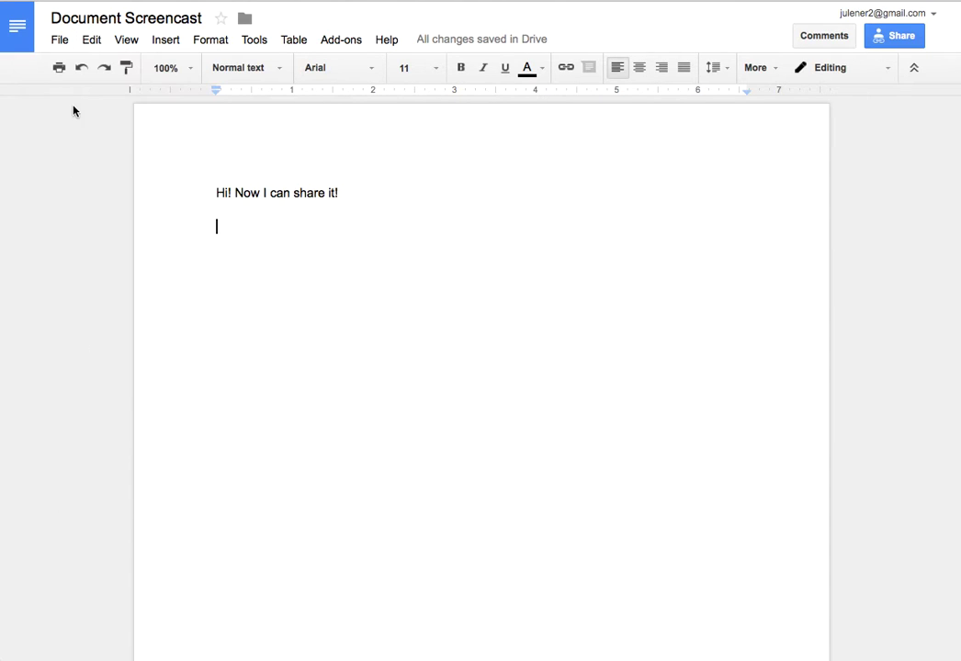
Step: Browse the Edit, View and Insert menus to see the insert options
{"action": "left_click", "coordinate": [86, 44]}
{"action": "mouse_move", "coordinate": [128, 38]}
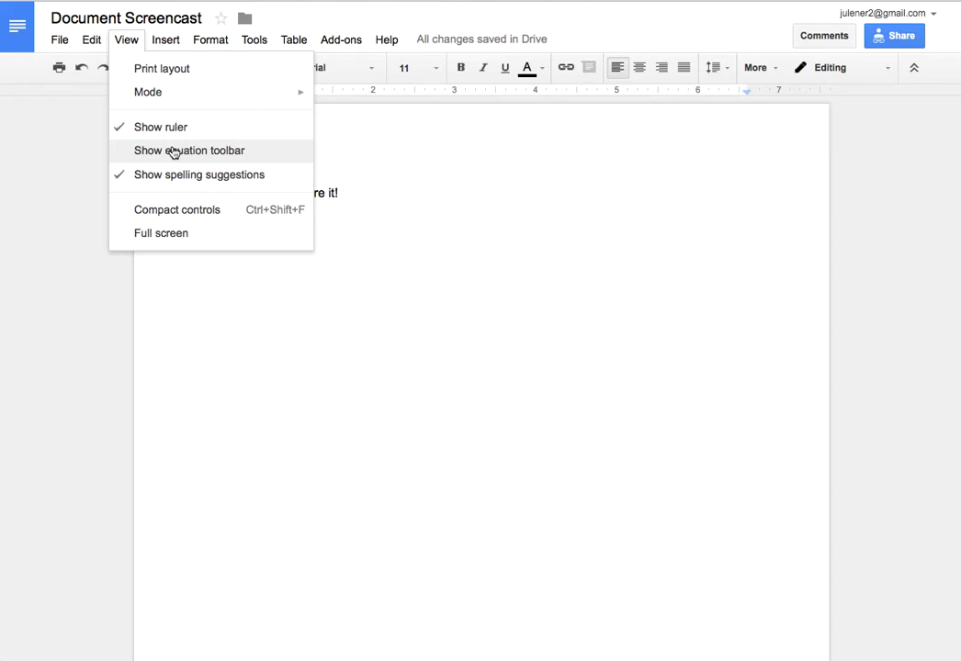
{"action": "mouse_move", "coordinate": [167, 40]}
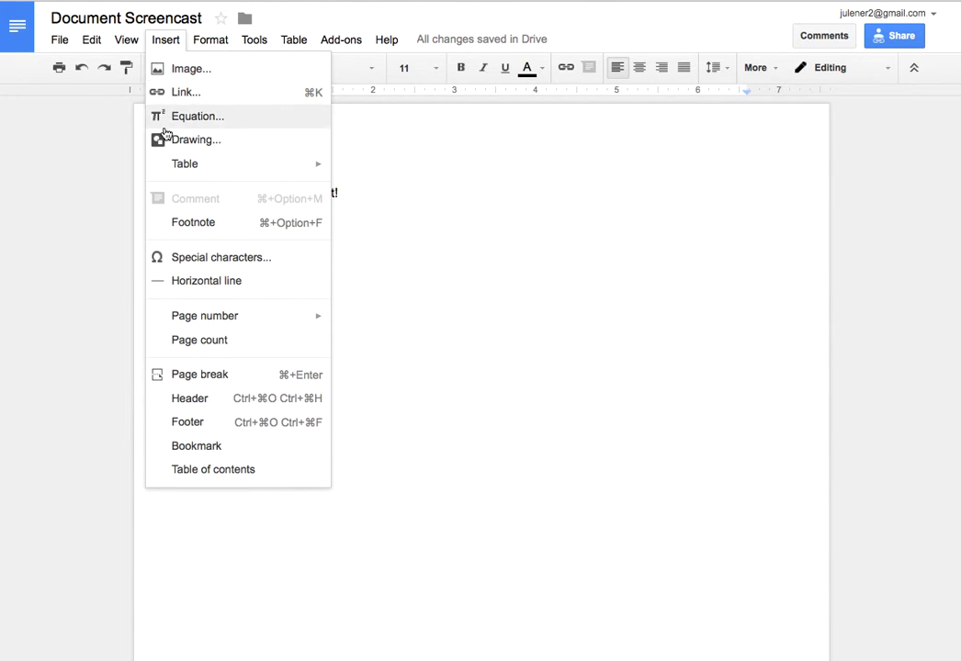
{"action": "mouse_move", "coordinate": [176, 163]}
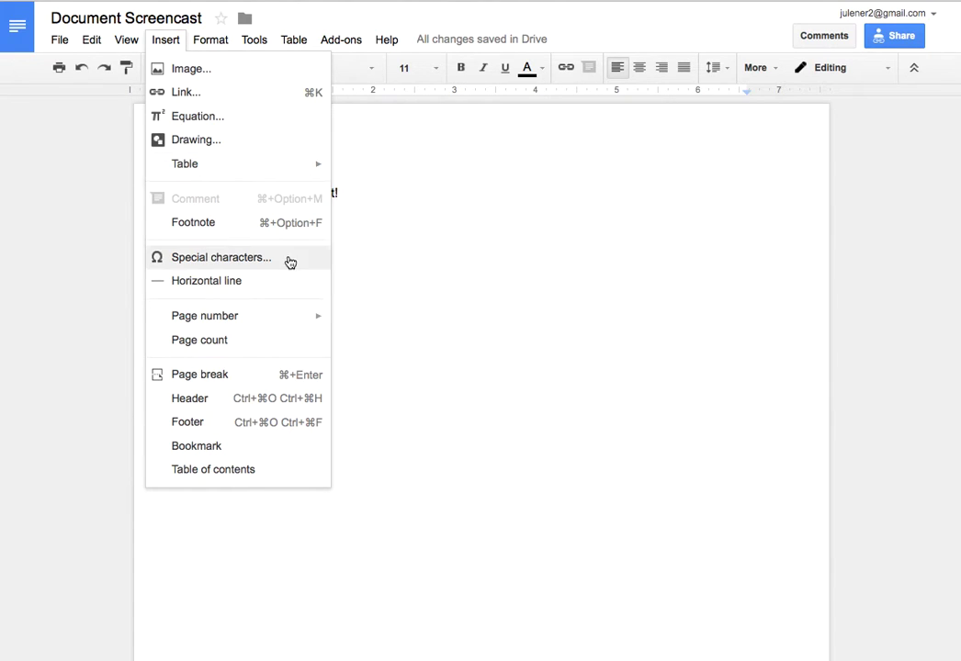
{"action": "mouse_move", "coordinate": [170, 334]}
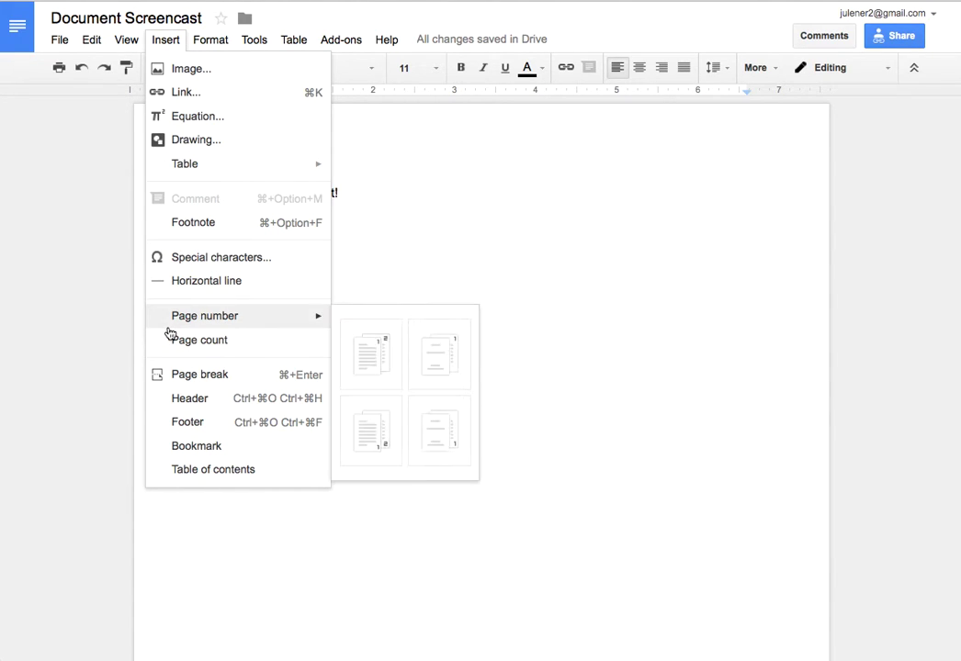
Step: Open the Insert image dialog and try choosing google_drive_logo.png, then back out
{"action": "left_click", "coordinate": [187, 72]}
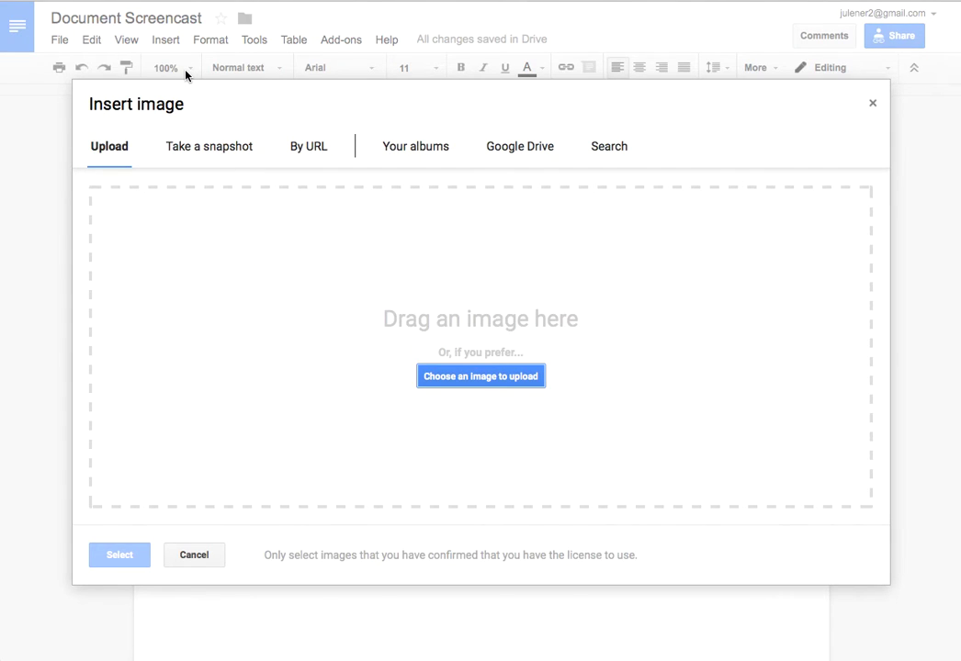
{"action": "left_click", "coordinate": [486, 384]}
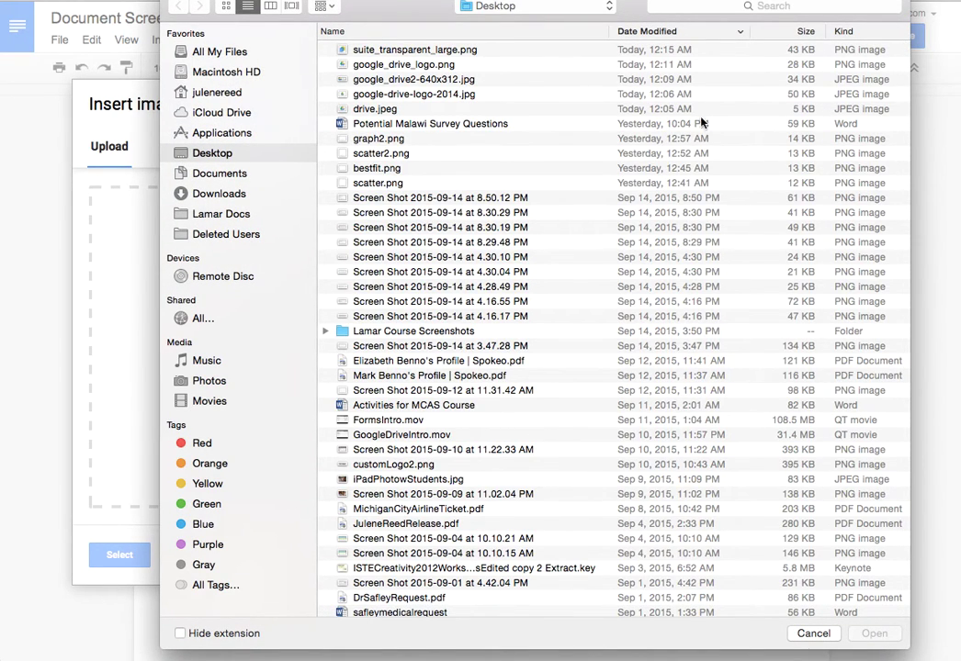
{"action": "left_click", "coordinate": [410, 66]}
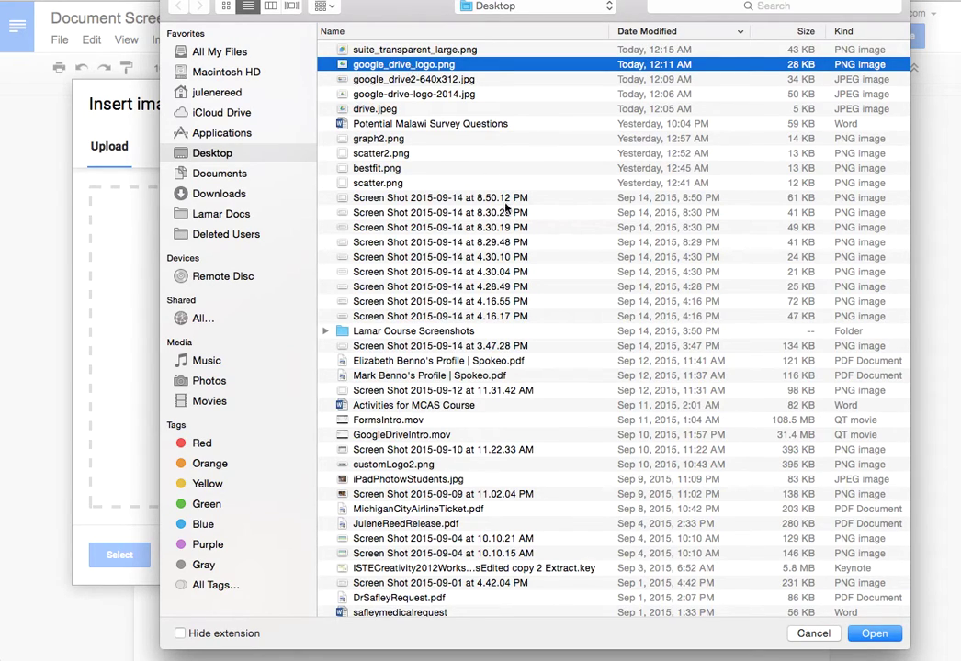
{"action": "left_click", "coordinate": [814, 634]}
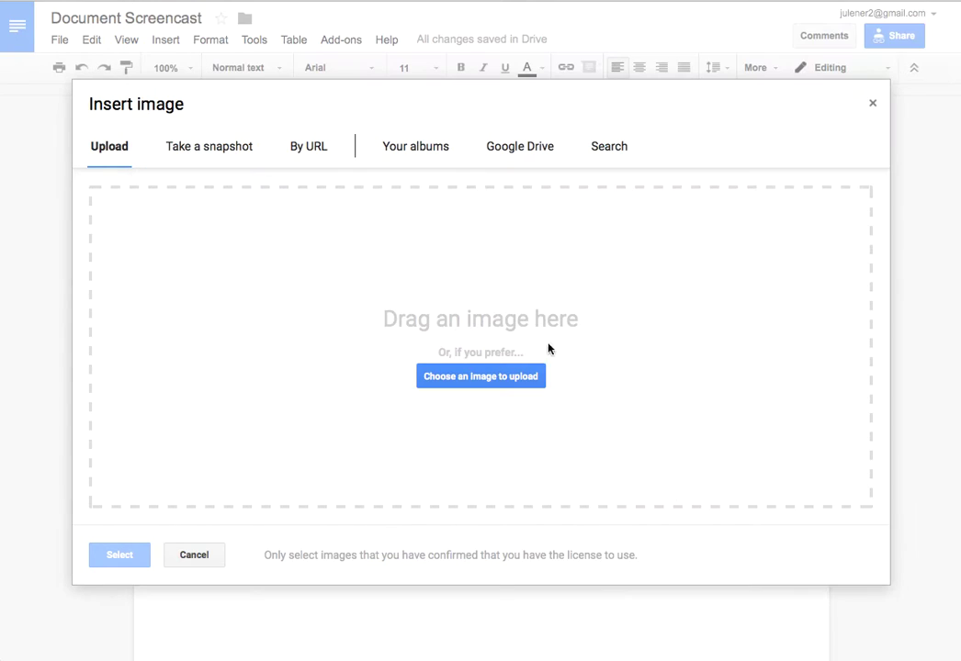
Step: Look through the URL, Albums, Google Drive and Search image sources
{"action": "left_click", "coordinate": [301, 148]}
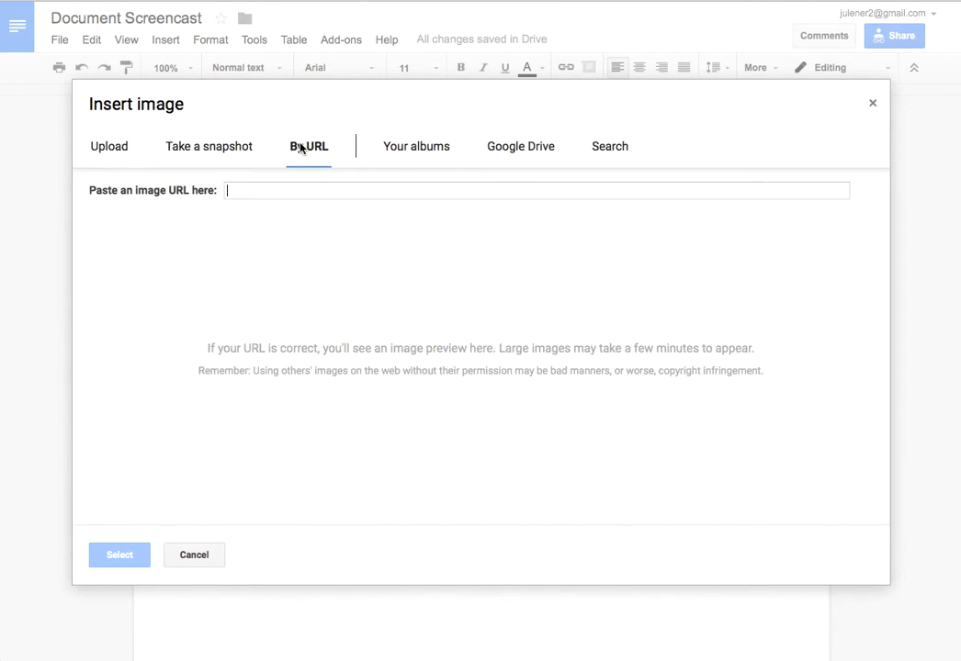
{"action": "left_click", "coordinate": [422, 146]}
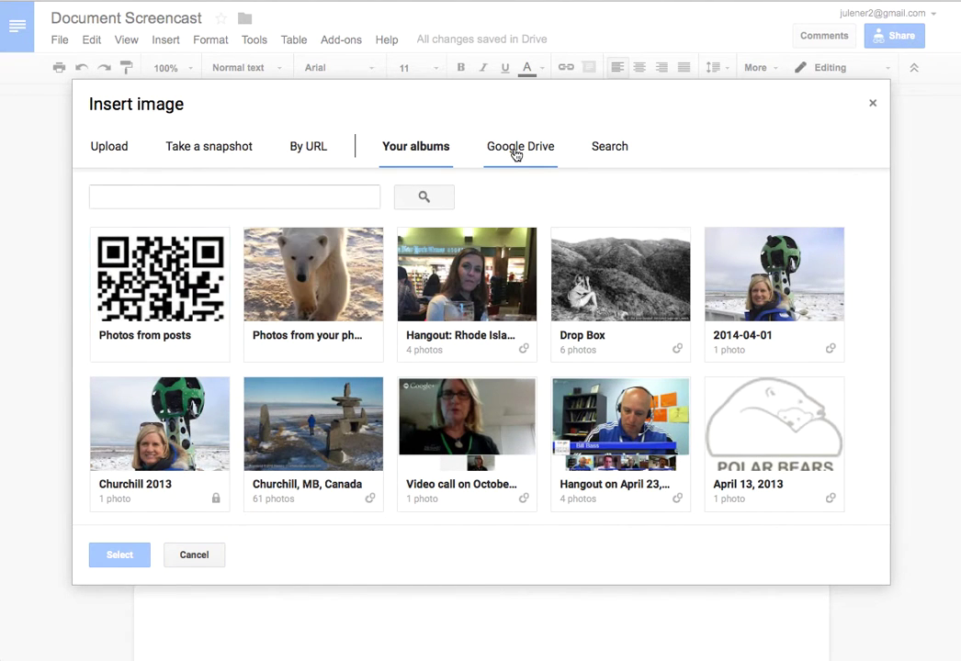
{"action": "left_click", "coordinate": [515, 153]}
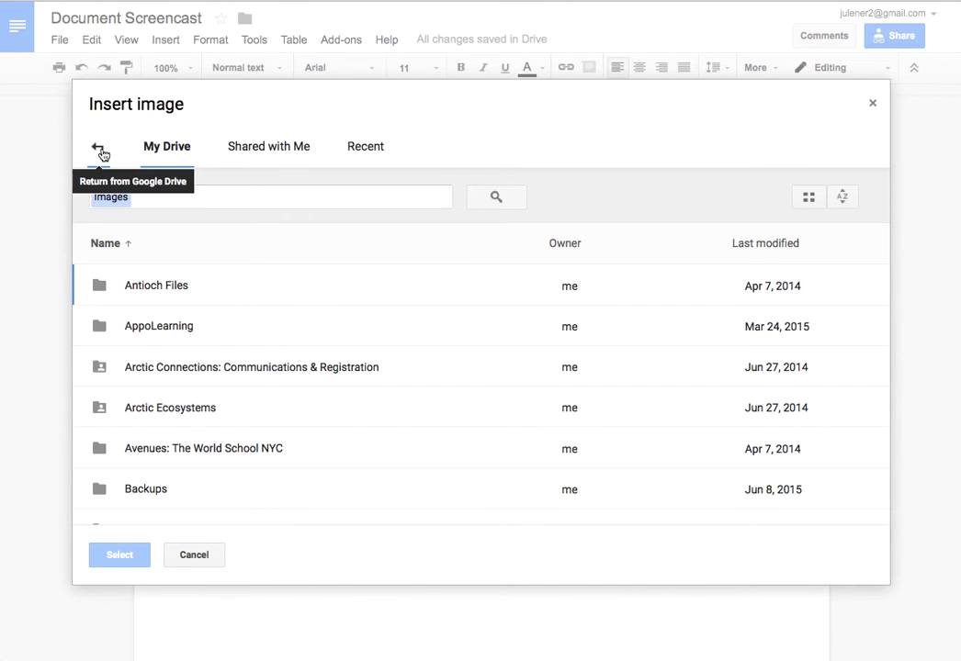
{"action": "left_click", "coordinate": [101, 153]}
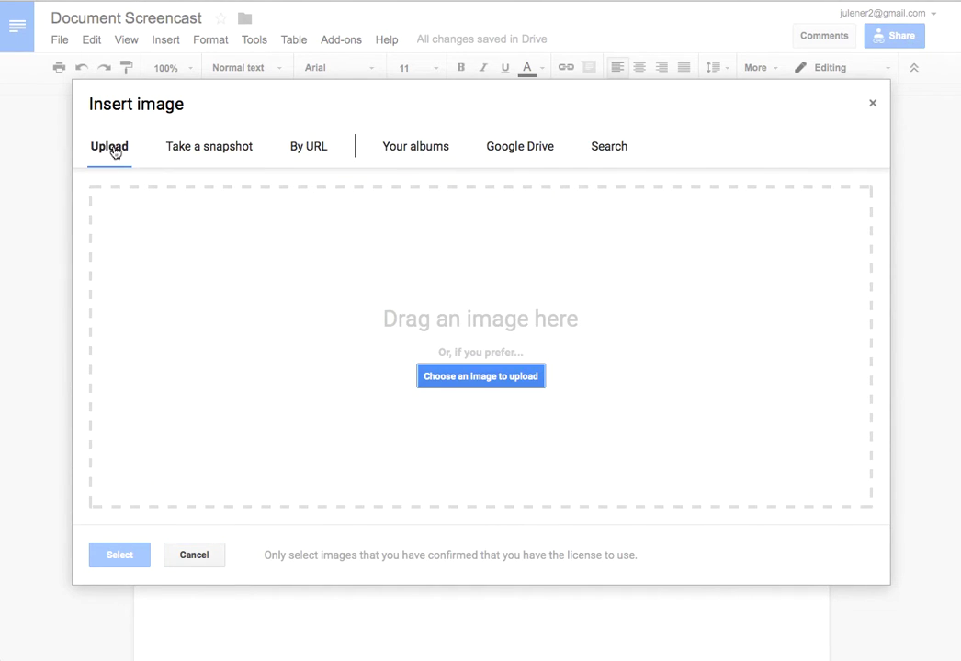
{"action": "left_click", "coordinate": [602, 148]}
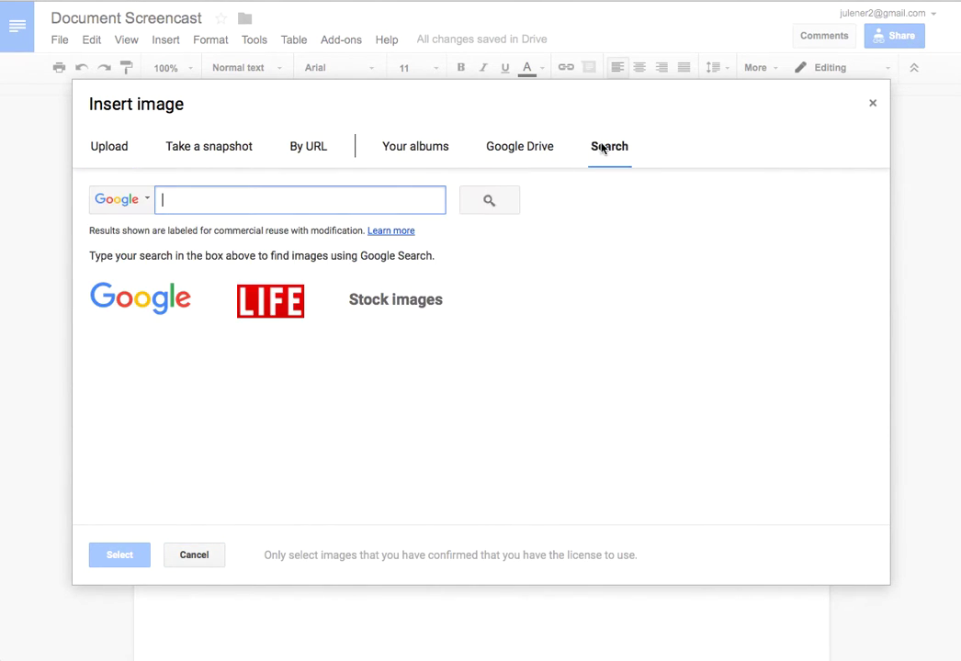
{"action": "left_click", "coordinate": [142, 202]}
{"action": "left_click", "coordinate": [789, 377]}
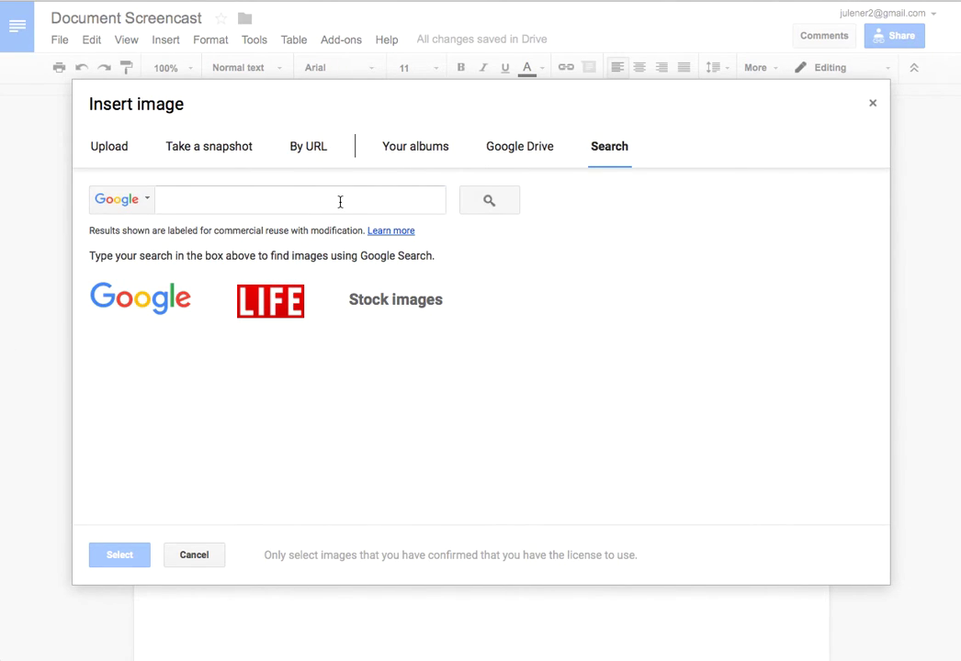
Step: Upload google_drive_logo.png from the Desktop into the document
{"action": "left_click", "coordinate": [108, 149]}
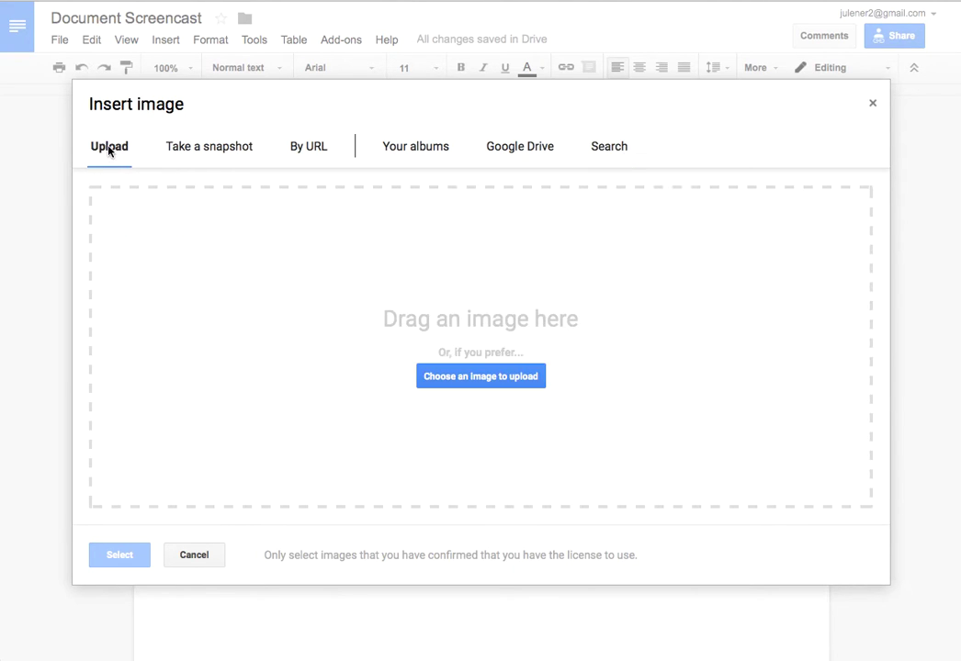
{"action": "left_click", "coordinate": [504, 380]}
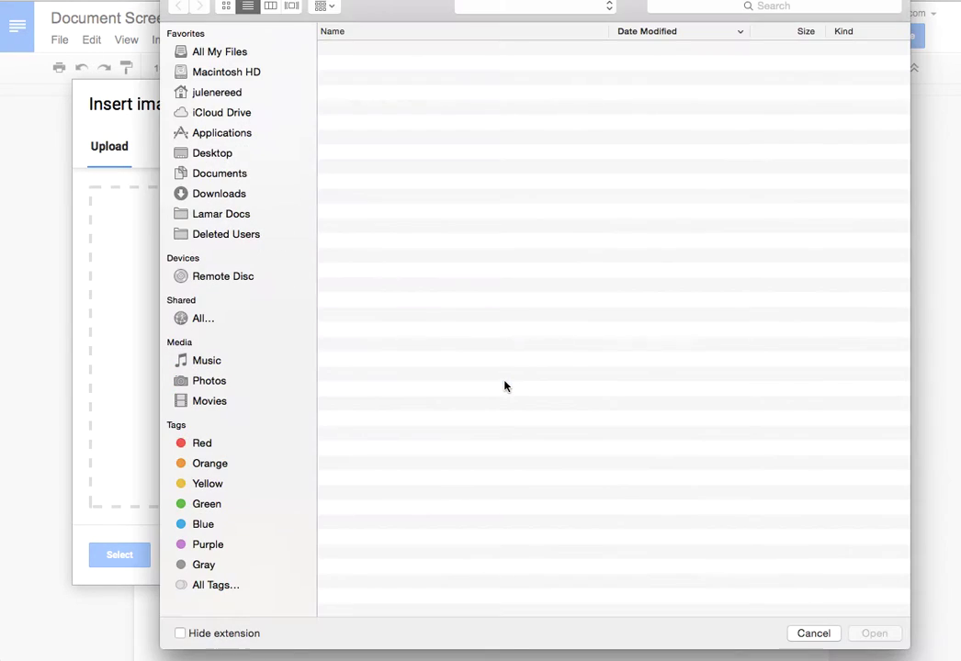
{"action": "left_click", "coordinate": [393, 65]}
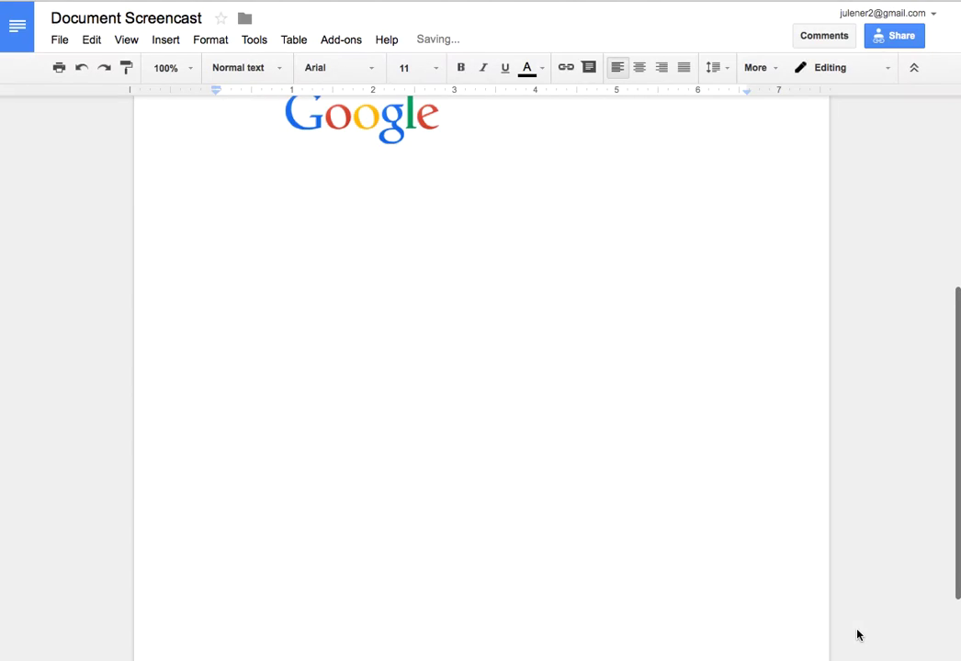
Step: Shrink the Drive logo, set it to Wrap text, and place it below the greeting line
{"action": "scroll", "coordinate": [745, 616], "scroll_direction": "up", "scroll_amount": 3}
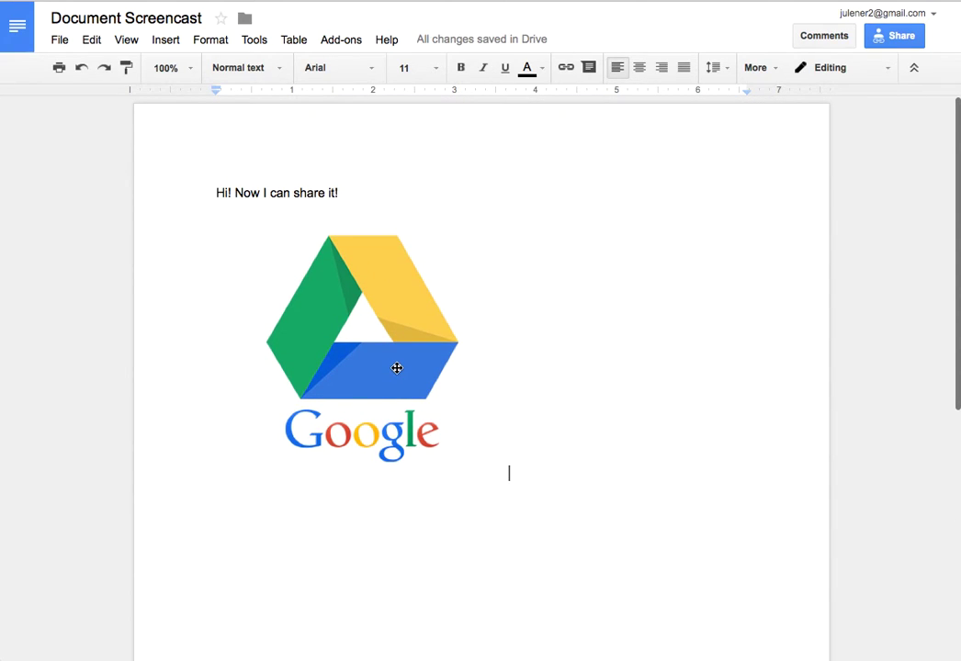
{"action": "left_click", "coordinate": [397, 367]}
{"action": "left_click_drag", "start_coordinate": [508, 477], "coordinate": [320, 311]}
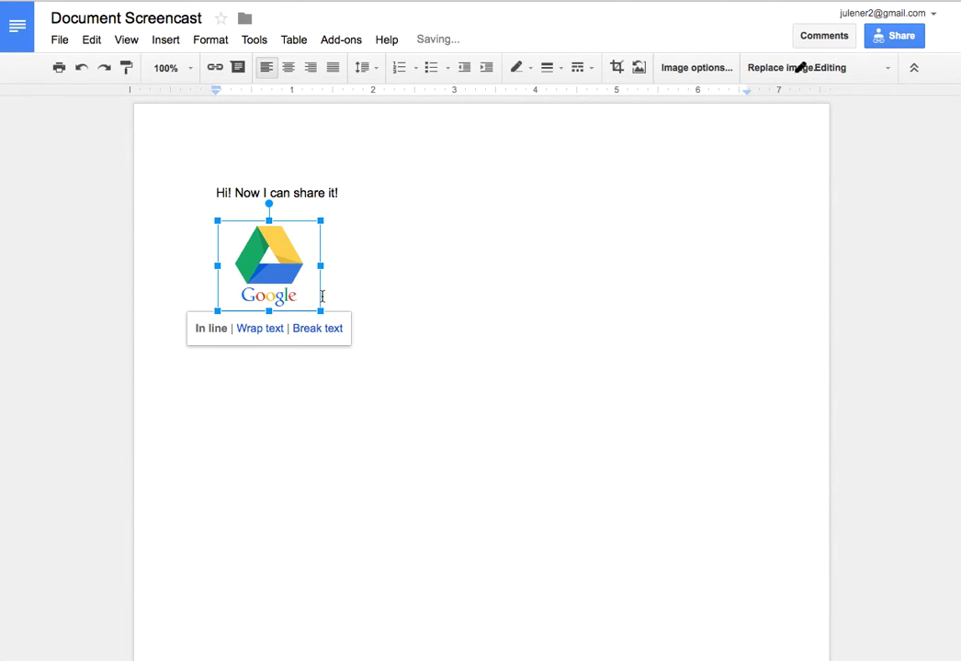
{"action": "left_click", "coordinate": [262, 328]}
{"action": "mouse_move", "coordinate": [266, 257]}
{"action": "left_mouse_down"}
{"action": "mouse_move", "coordinate": [431, 217]}
{"action": "mouse_move", "coordinate": [308, 263]}
{"action": "mouse_move", "coordinate": [222, 271]}
{"action": "mouse_move", "coordinate": [262, 261]}
{"action": "mouse_move", "coordinate": [250, 254]}
{"action": "left_mouse_up"}
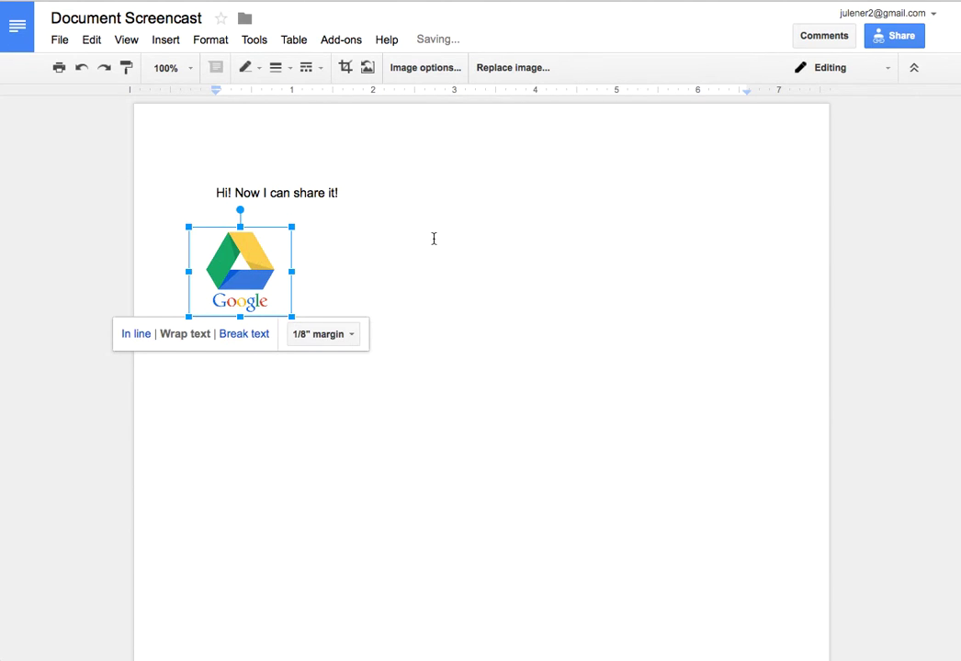
{"action": "left_click", "coordinate": [476, 226]}
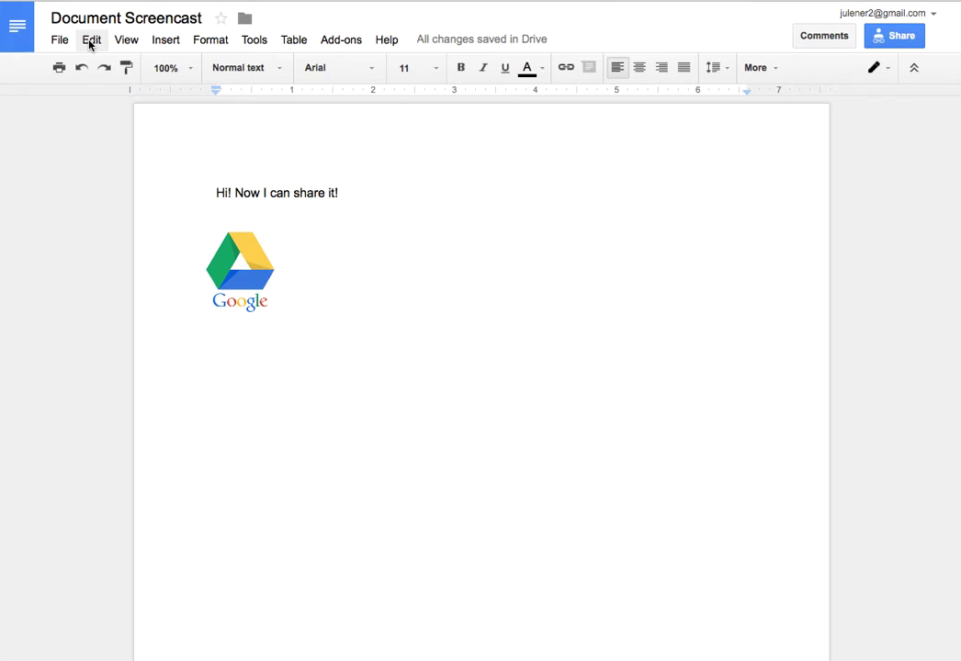
Step: Browse the Insert, Format and Tools menus
{"action": "left_click", "coordinate": [170, 42]}
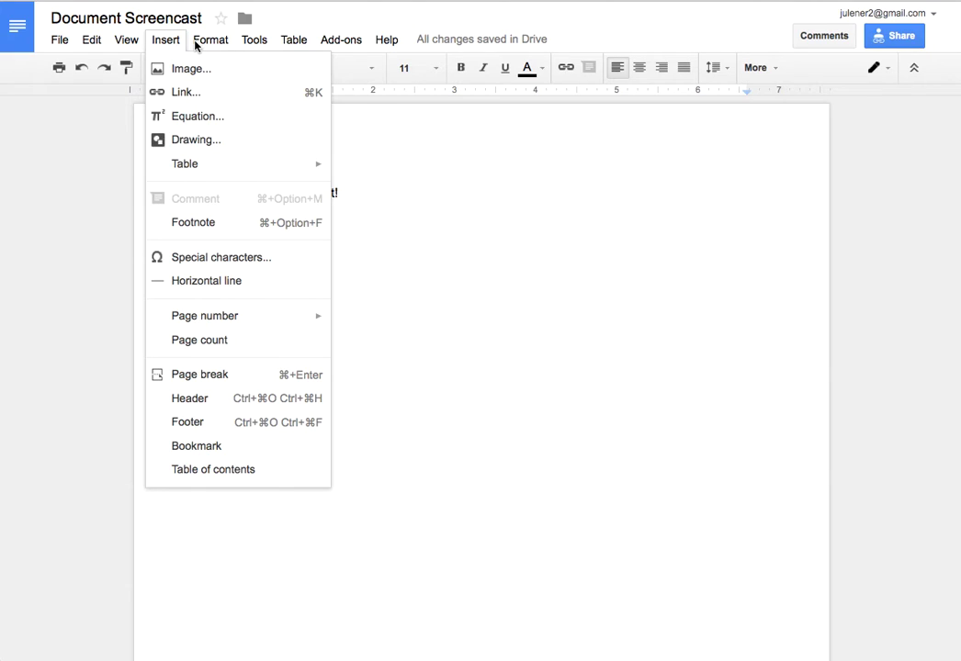
{"action": "mouse_move", "coordinate": [196, 44]}
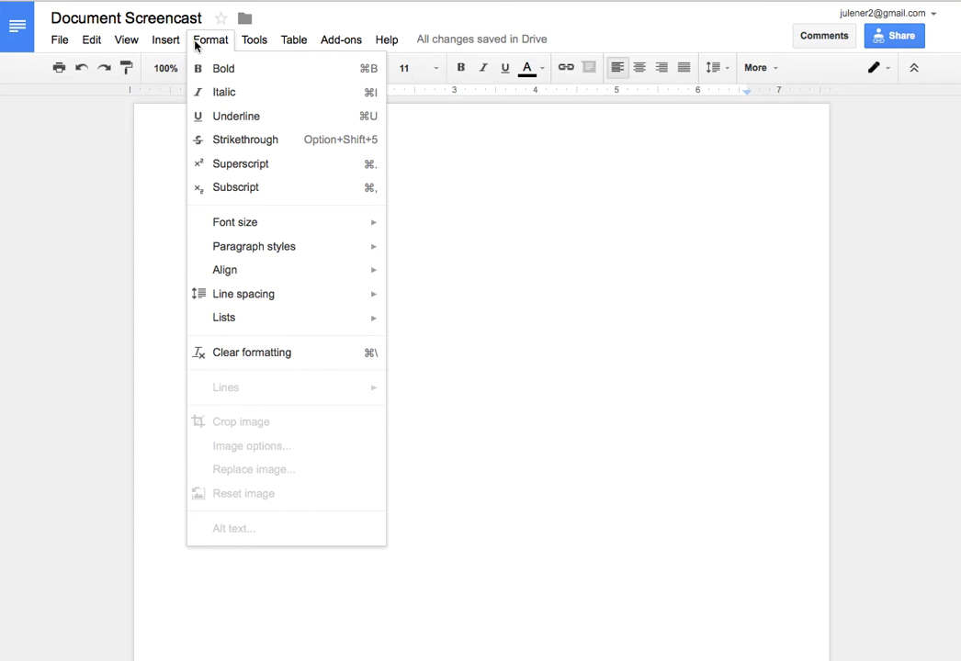
{"action": "mouse_move", "coordinate": [249, 48]}
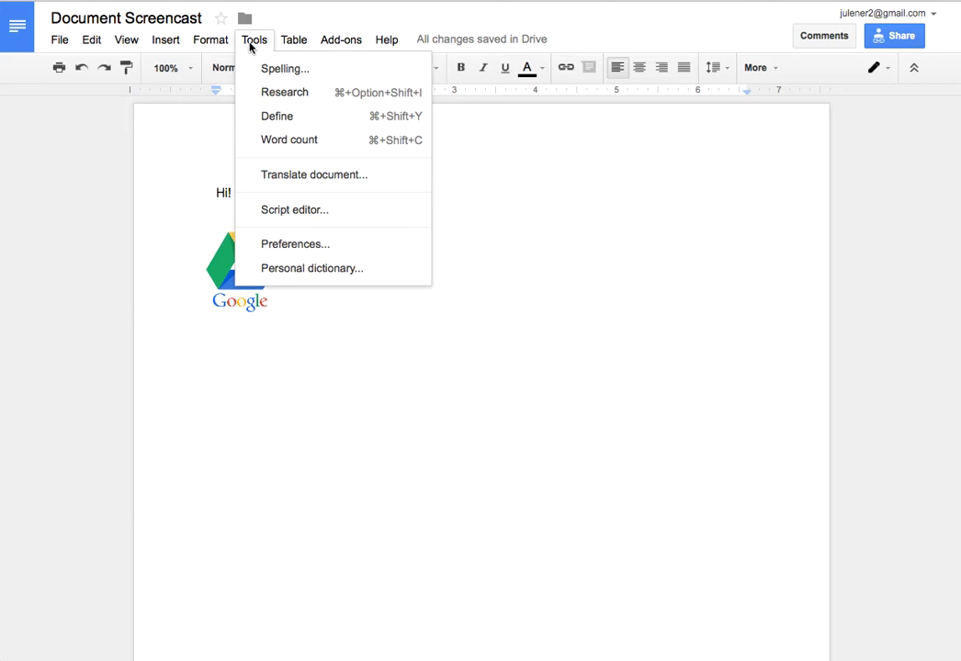
Step: Search Research for 'memphis, tn' and preview the memphistravel.com result
{"action": "left_click", "coordinate": [293, 94]}
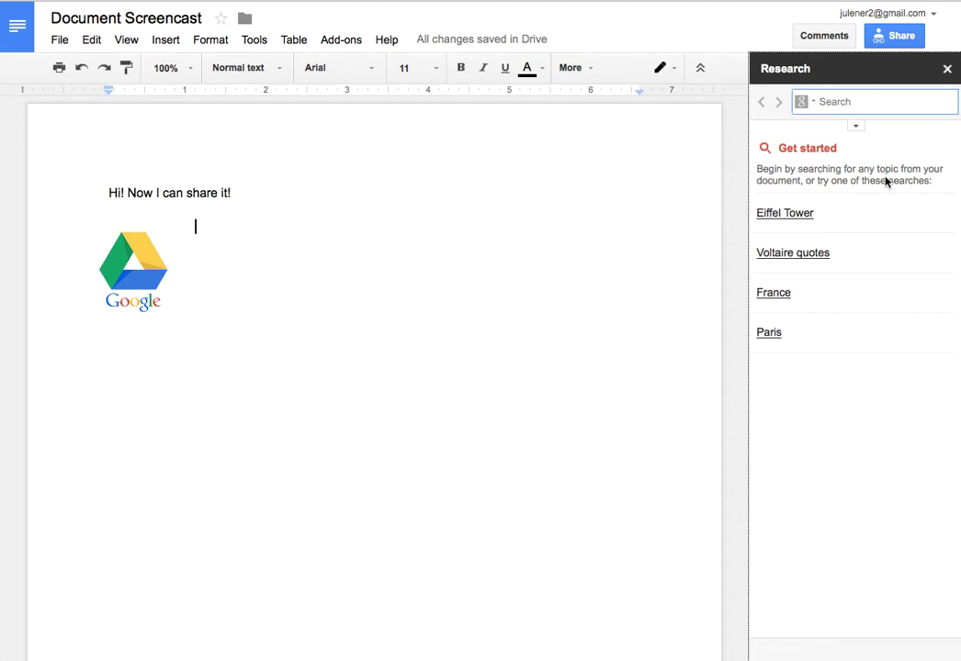
{"action": "left_click", "coordinate": [865, 100]}
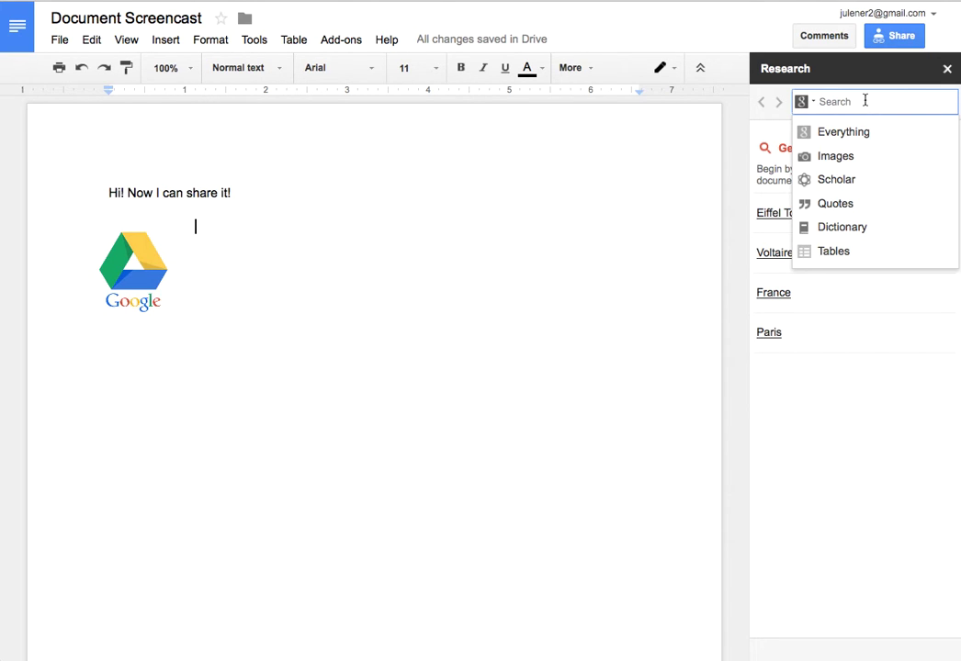
{"action": "type", "text": "memphis, "}
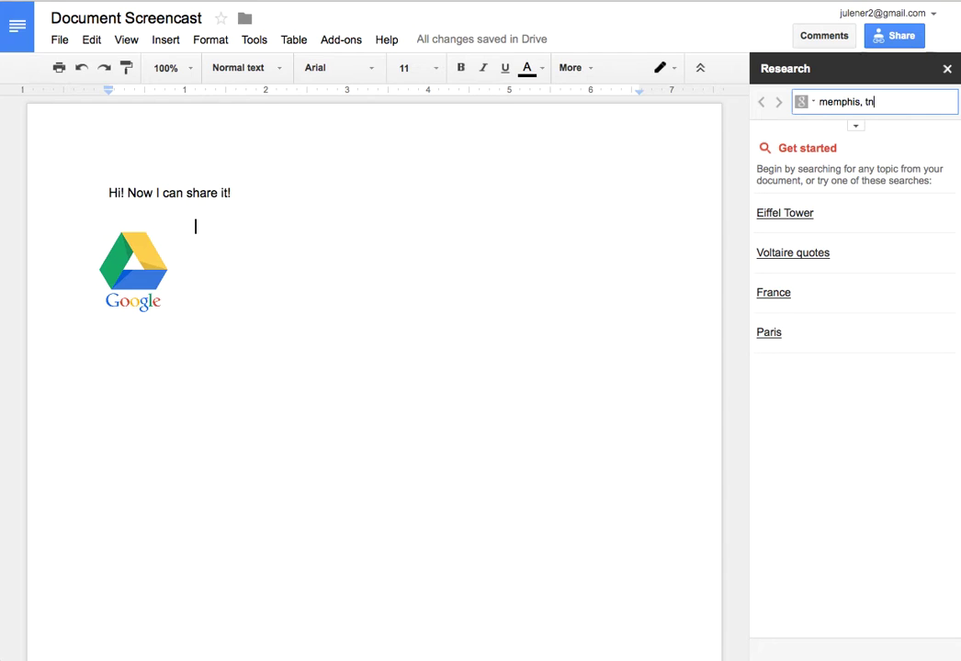
{"action": "type", "text": "tn"}
{"action": "key", "text": "Return"}
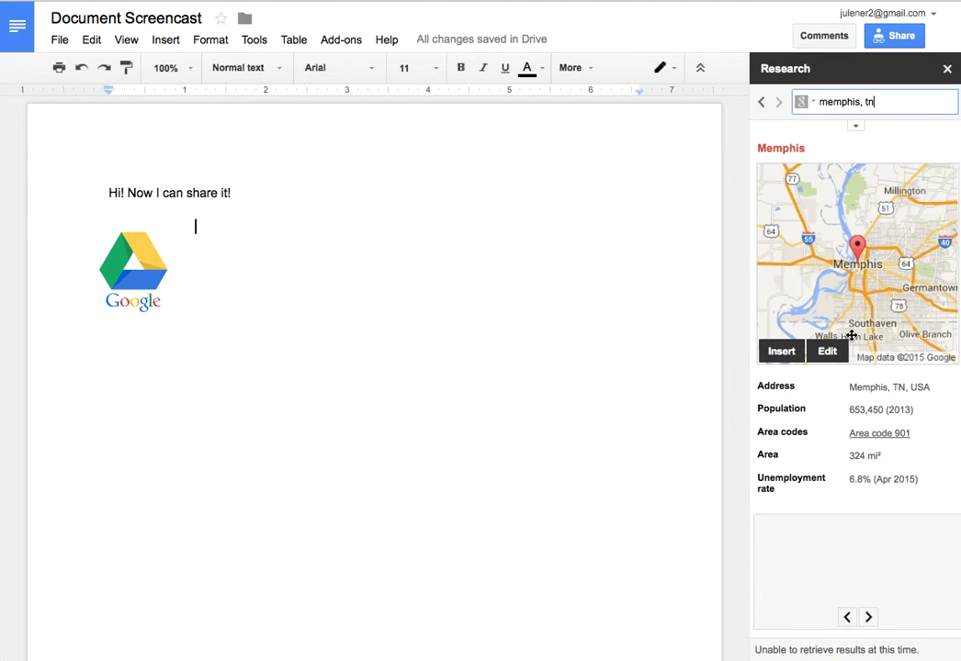
{"action": "scroll", "coordinate": [851, 337], "scroll_direction": "down", "scroll_amount": 10}
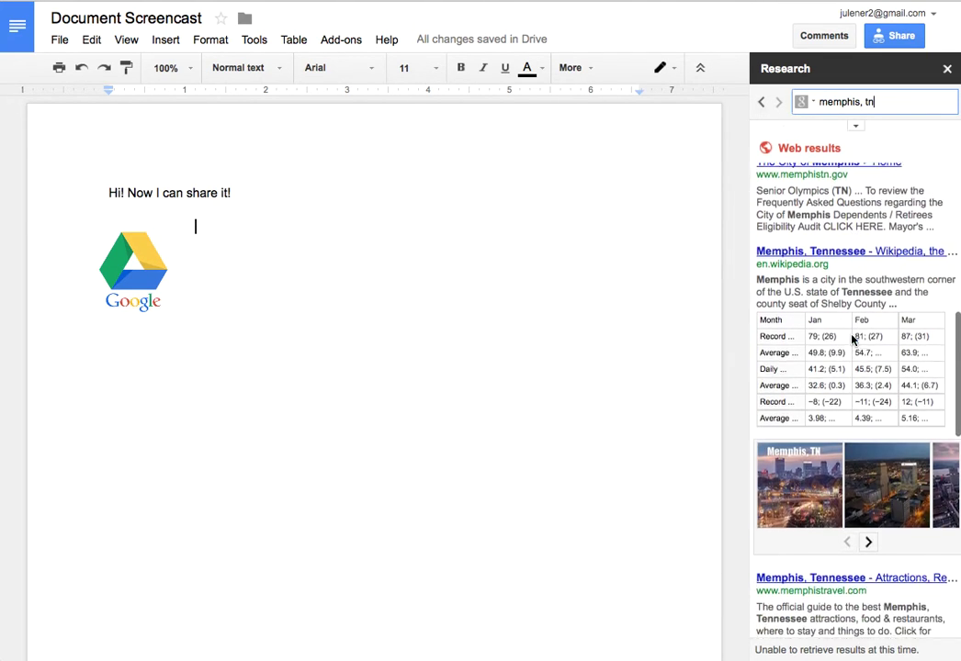
{"action": "scroll", "coordinate": [852, 336], "scroll_direction": "down", "scroll_amount": 5}
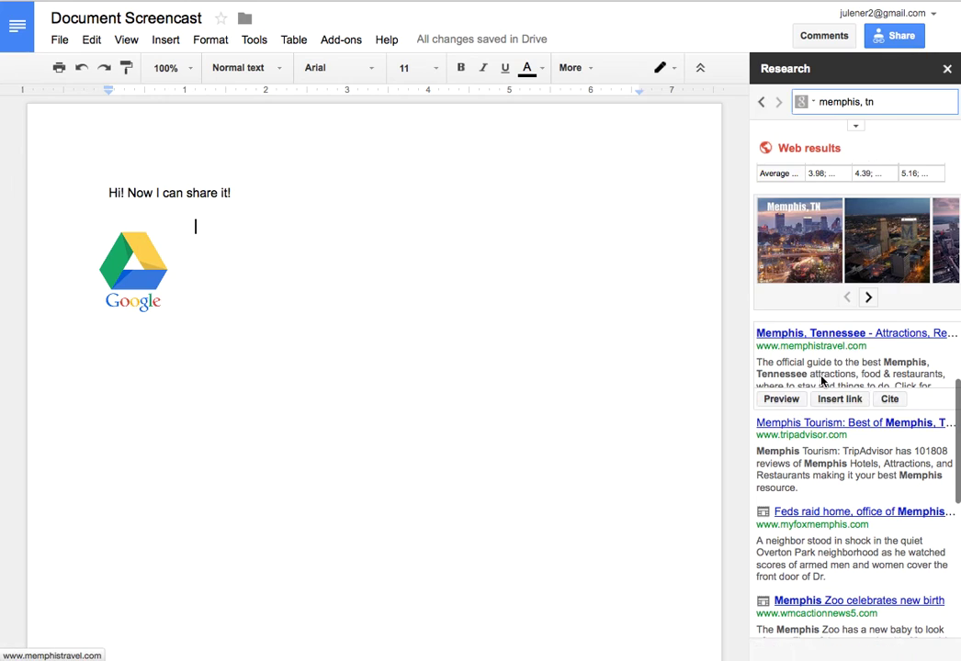
{"action": "left_click", "coordinate": [785, 400]}
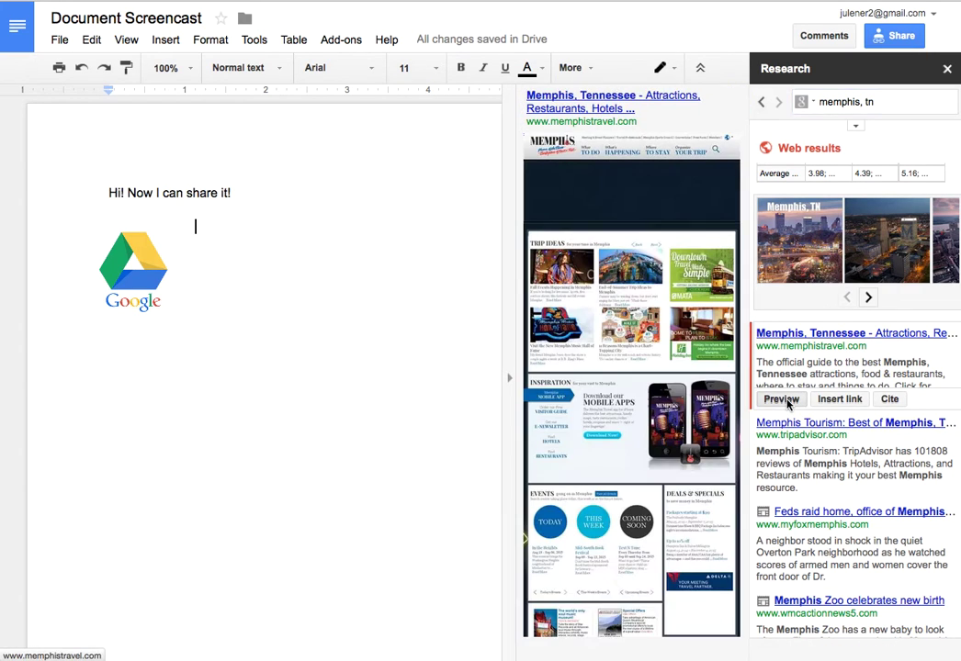
Step: Insert a 'Memphis' link to memphistravel.com and add a footnote citing that page
{"action": "left_click", "coordinate": [787, 401]}
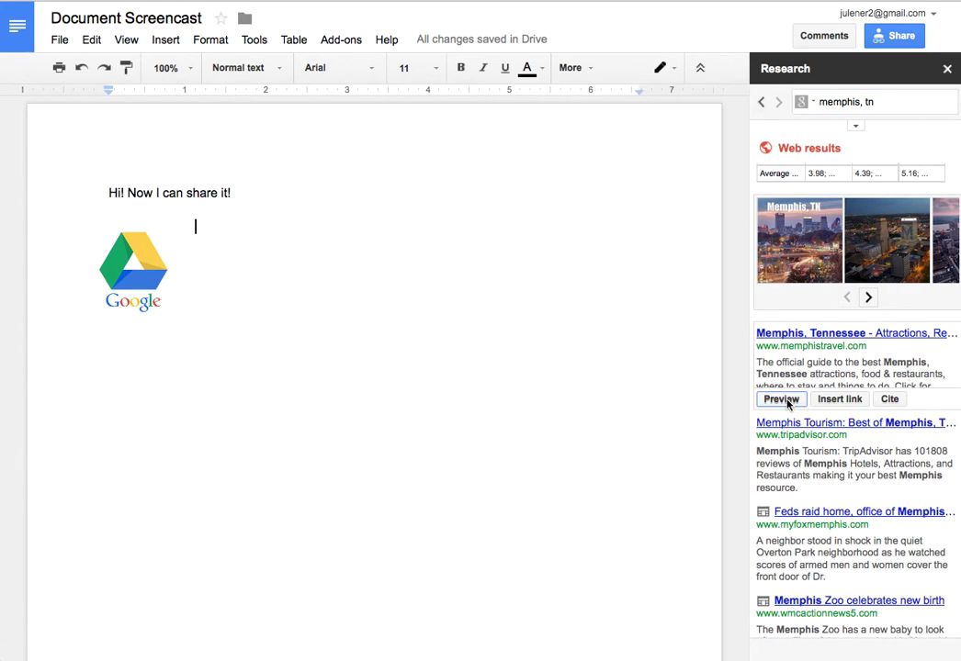
{"action": "left_click", "coordinate": [858, 399]}
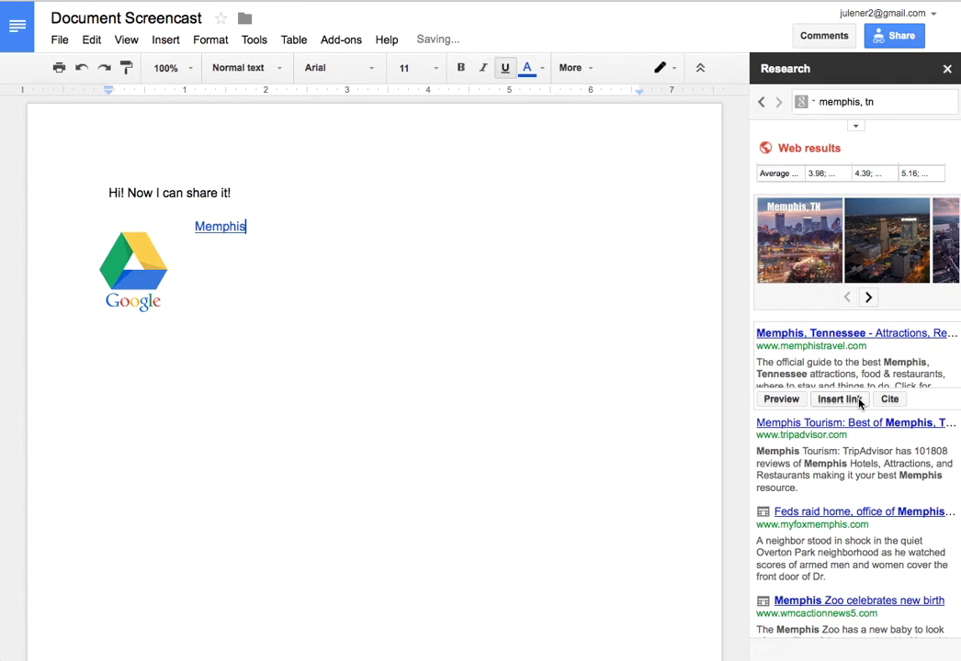
{"action": "key", "text": "Return"}
{"action": "scroll", "coordinate": [809, 345], "scroll_direction": "down", "scroll_amount": 1}
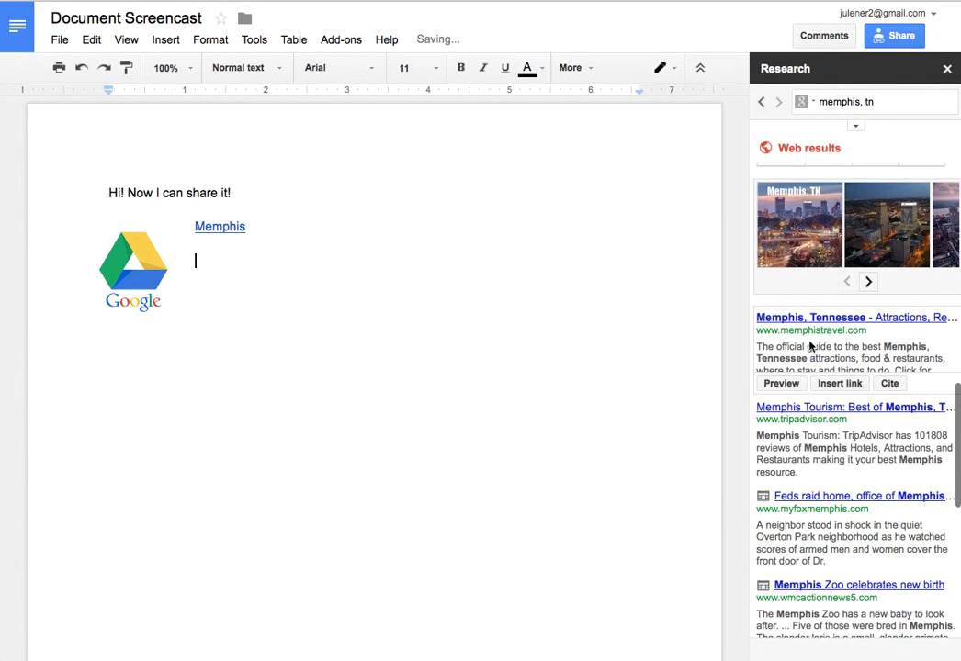
{"action": "left_click", "coordinate": [887, 384]}
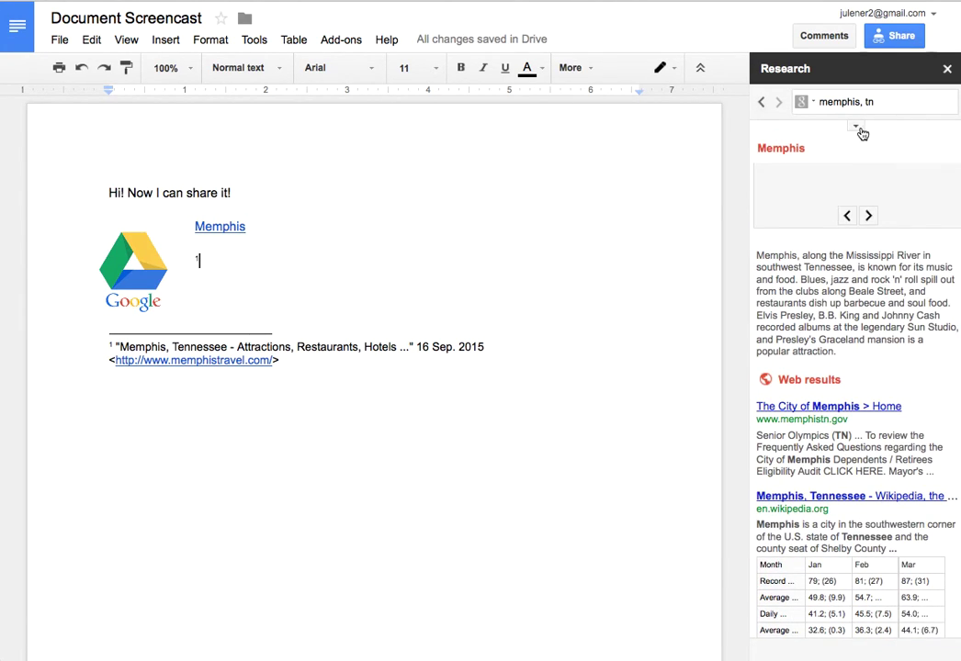
Step: Review the Research license and citation options, keeping MLA, then close the Research panel
{"action": "left_click", "coordinate": [858, 129]}
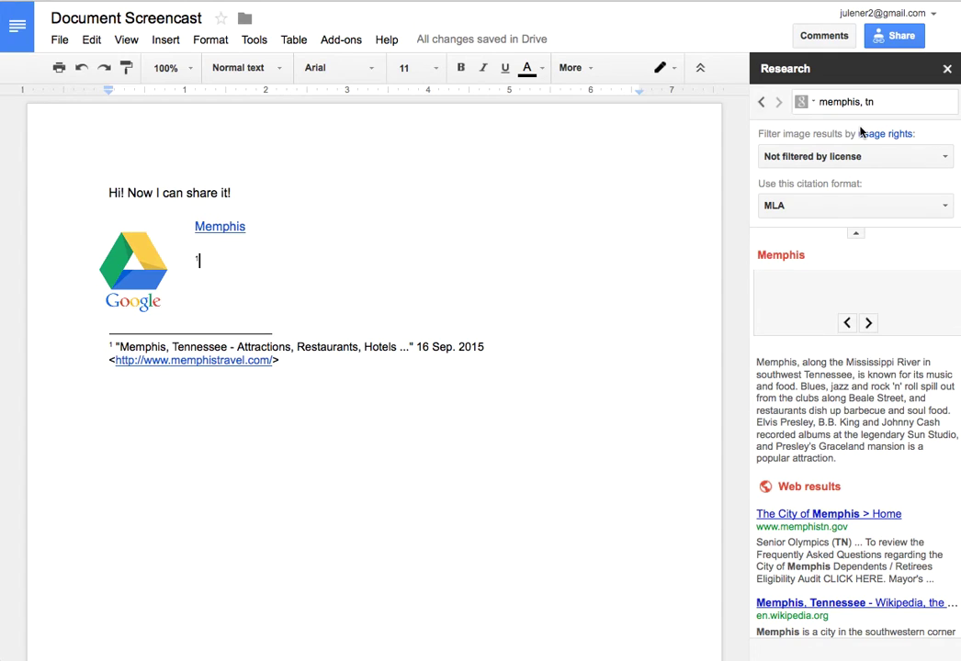
{"action": "left_click", "coordinate": [843, 160]}
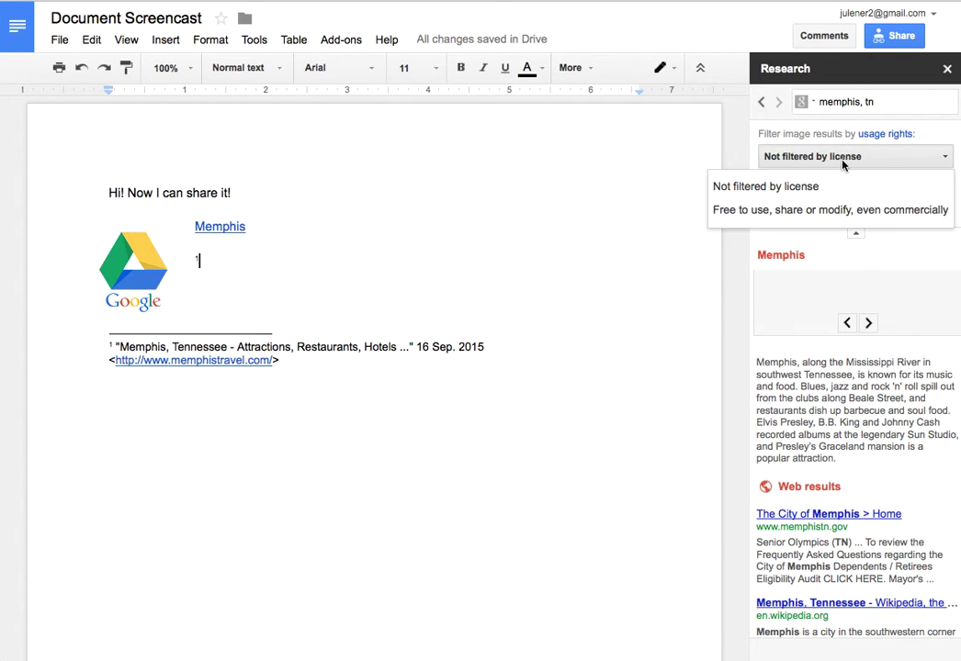
{"action": "left_click", "coordinate": [825, 240]}
{"action": "left_click", "coordinate": [912, 215]}
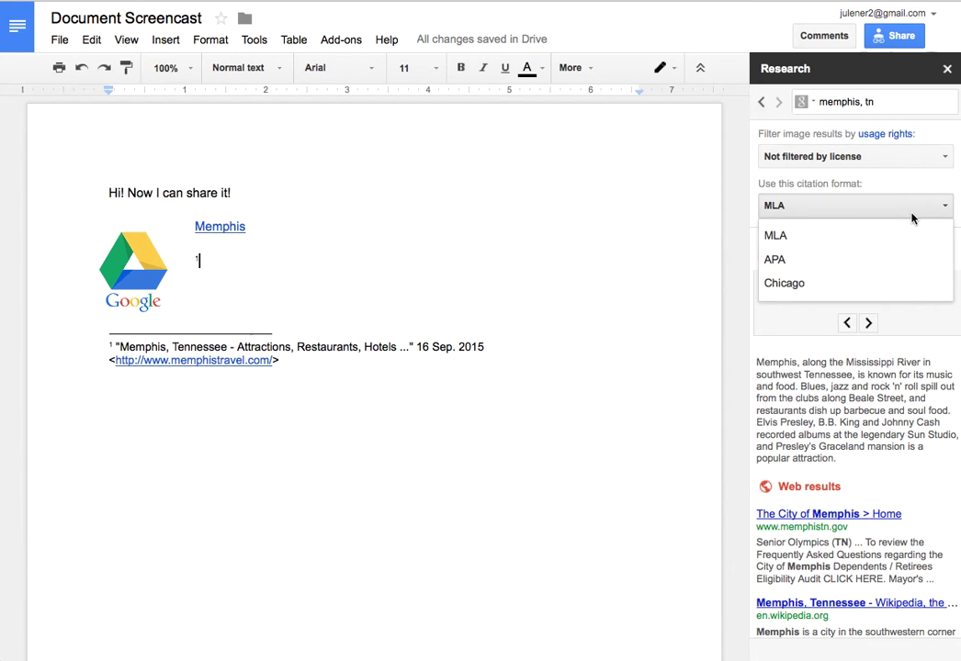
{"action": "left_click", "coordinate": [929, 140]}
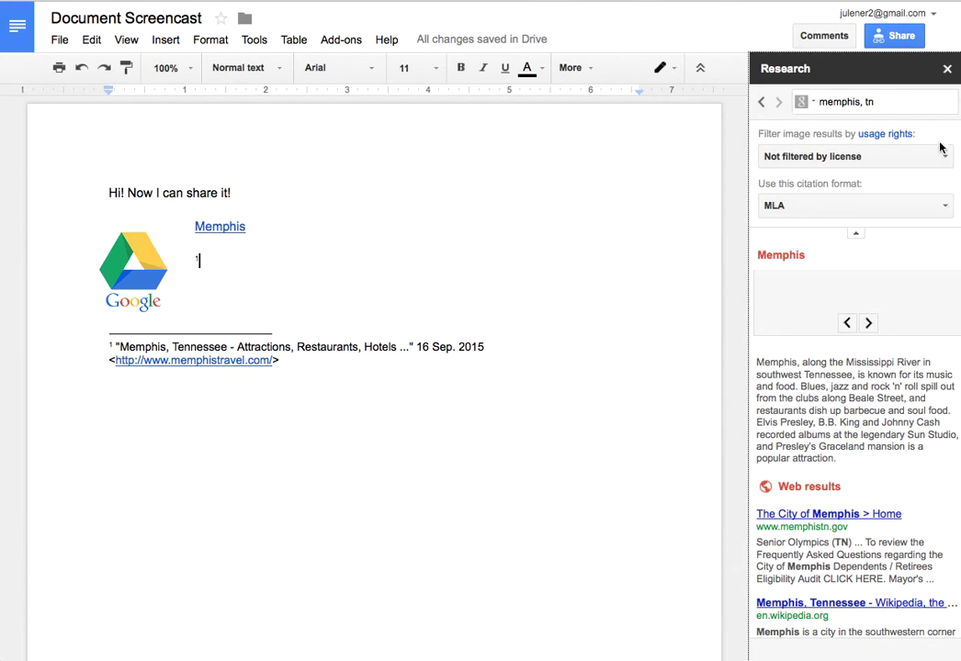
{"action": "left_click", "coordinate": [856, 237]}
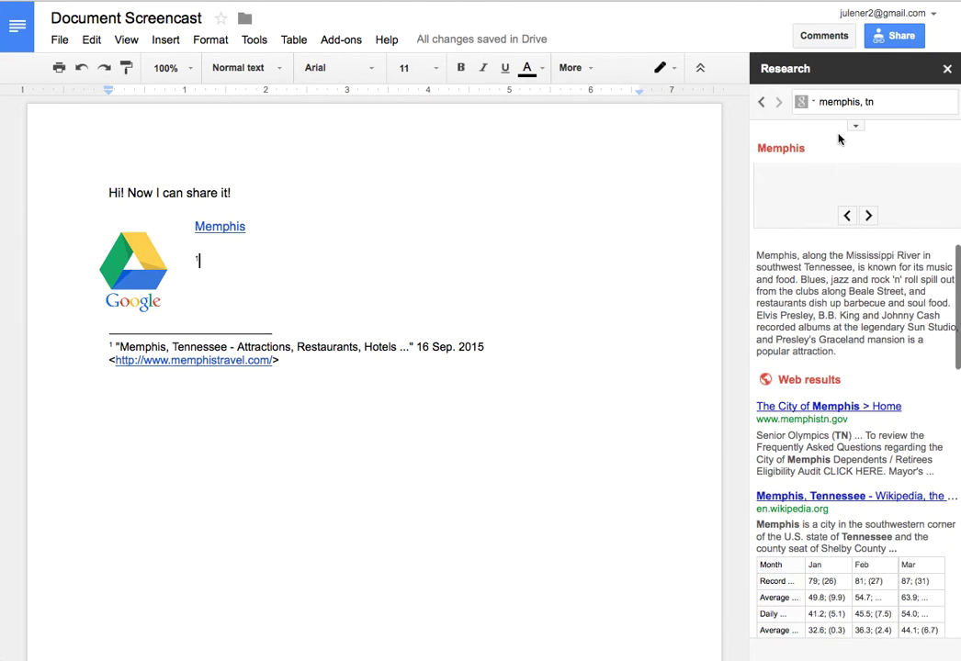
{"action": "left_click", "coordinate": [817, 108]}
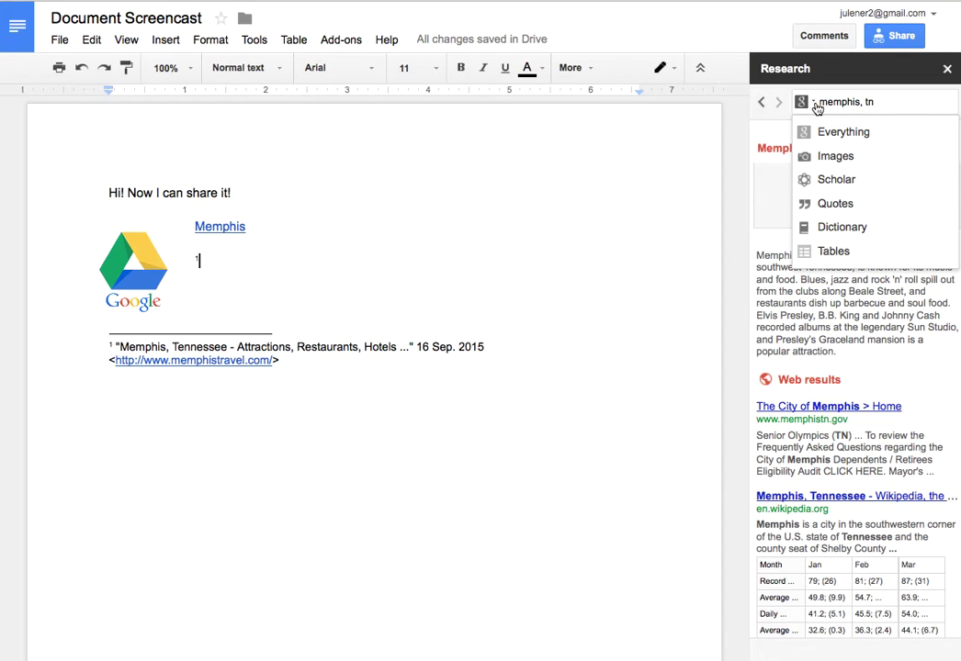
{"action": "left_click", "coordinate": [947, 69]}
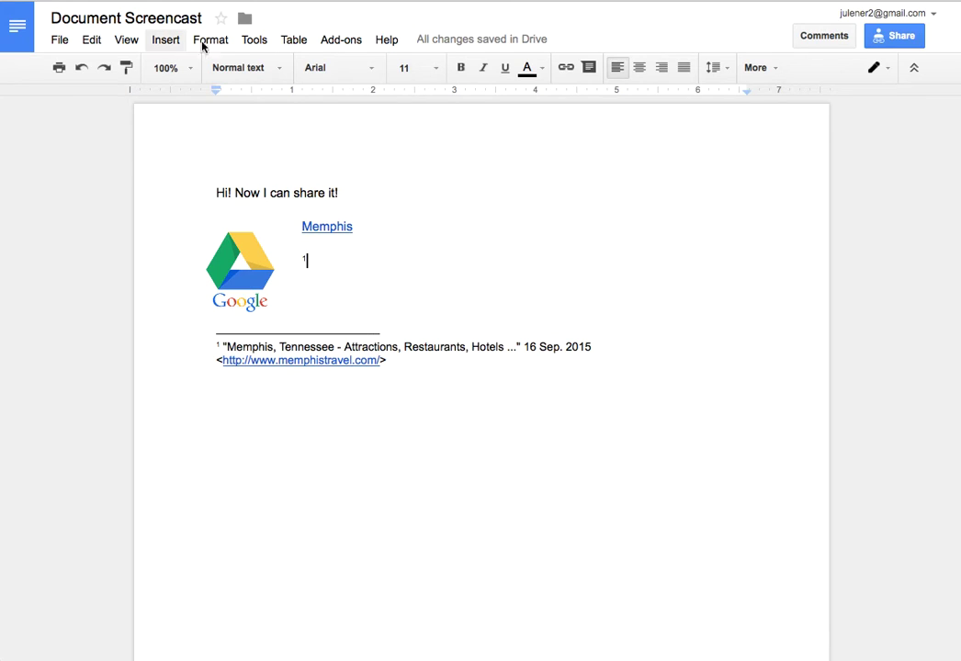
{"action": "left_click", "coordinate": [304, 46]}
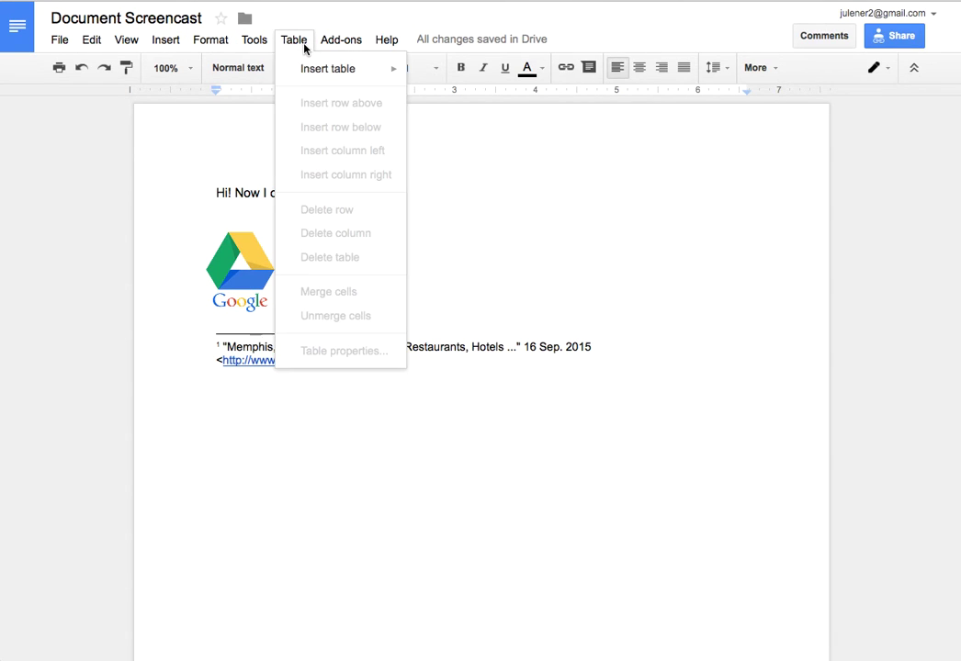
{"action": "mouse_move", "coordinate": [368, 69]}
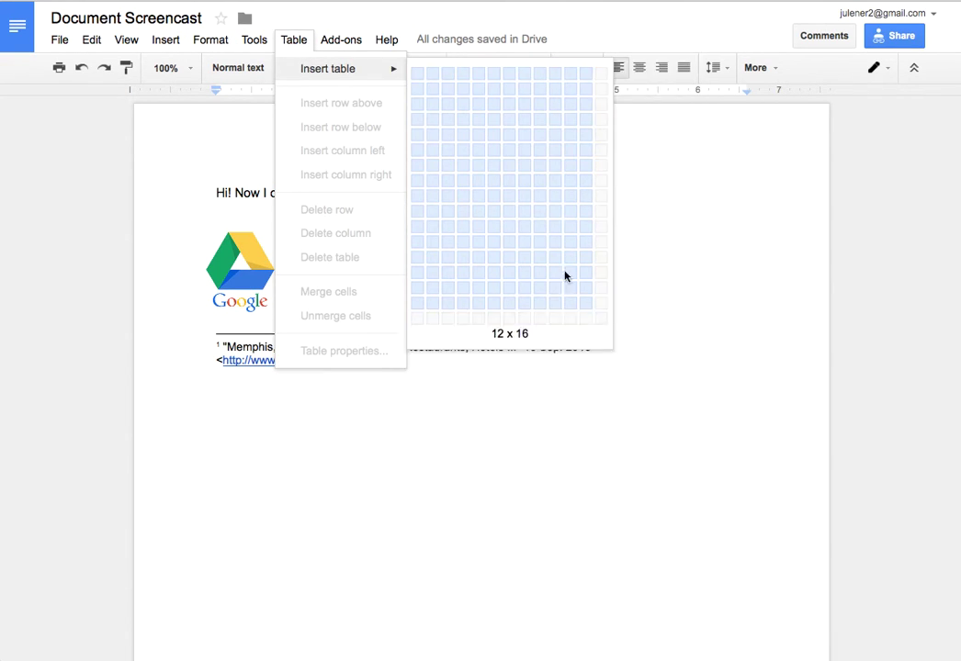
{"action": "left_click", "coordinate": [493, 138]}
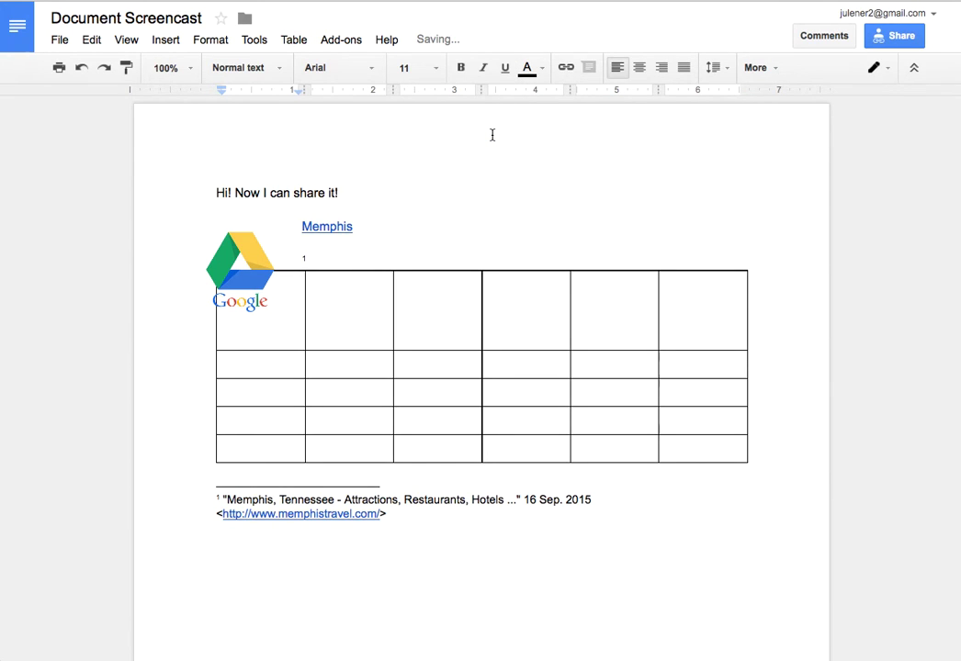
{"action": "key", "text": "ctrl+z"}
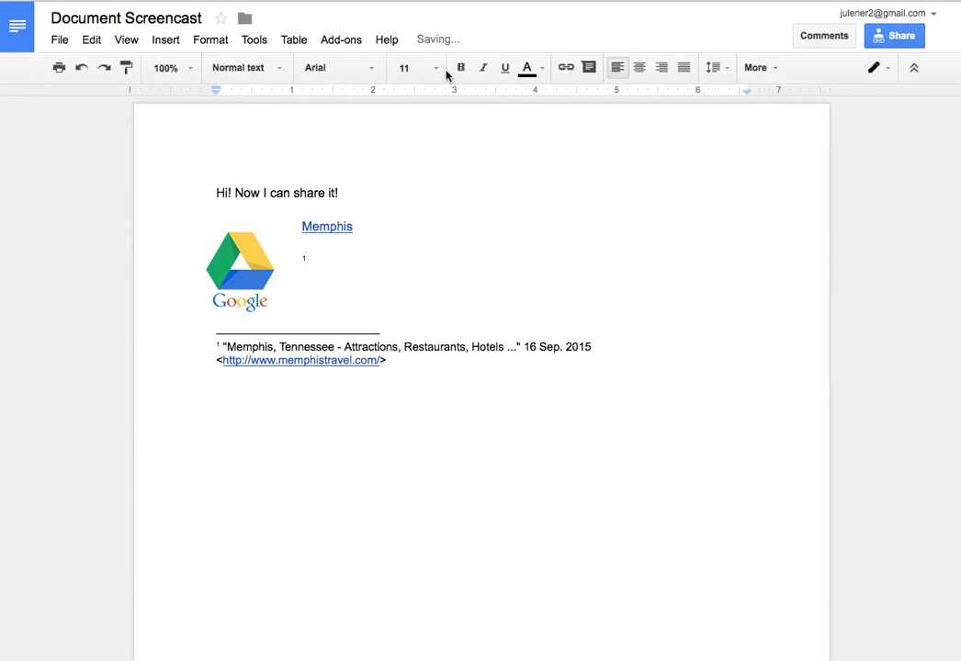
Step: After browsing the Add-ons and Help menus, move the Memphis link down one line
{"action": "left_click", "coordinate": [350, 48]}
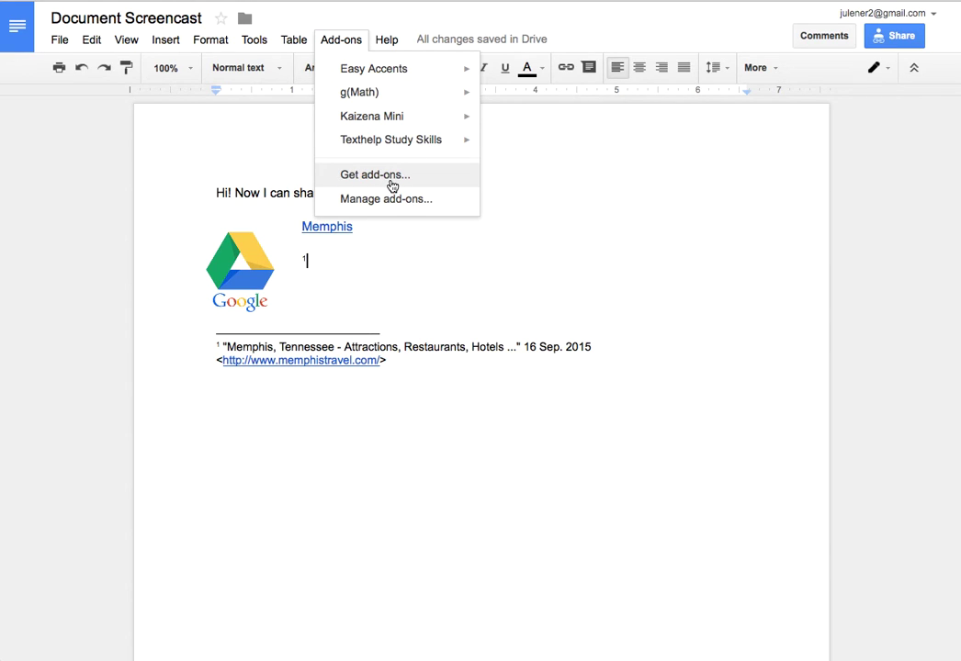
{"action": "mouse_move", "coordinate": [396, 39]}
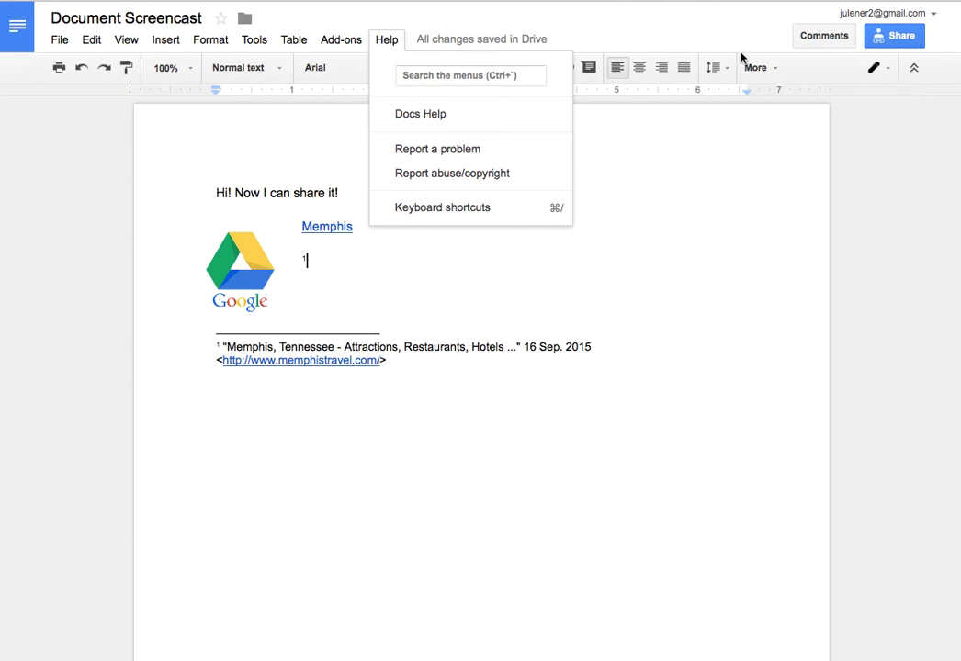
{"action": "left_click", "coordinate": [541, 271]}
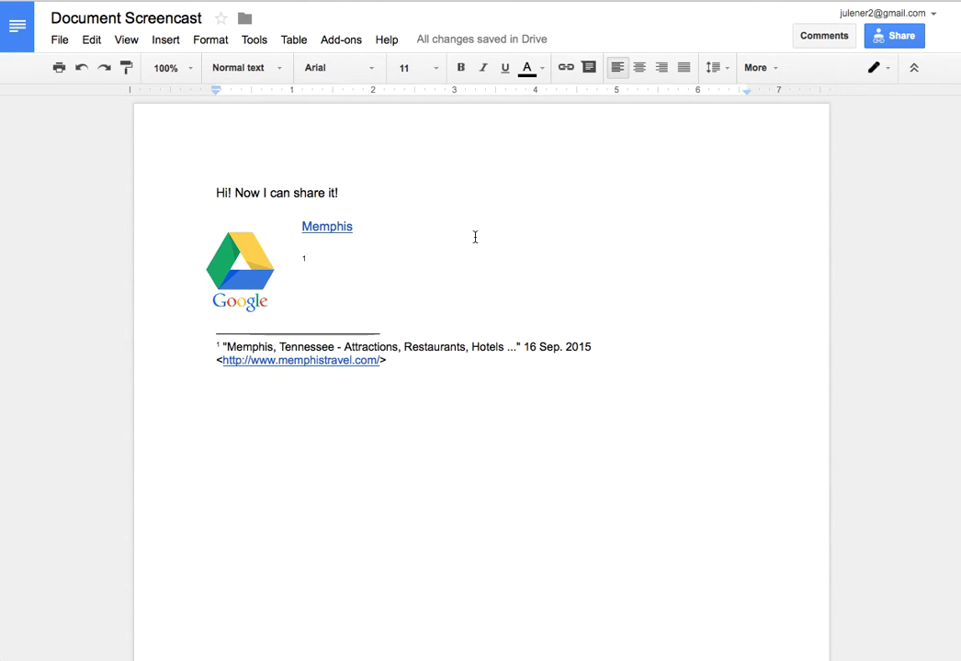
{"action": "double_click", "coordinate": [437, 229]}
{"action": "key", "text": "Return"}
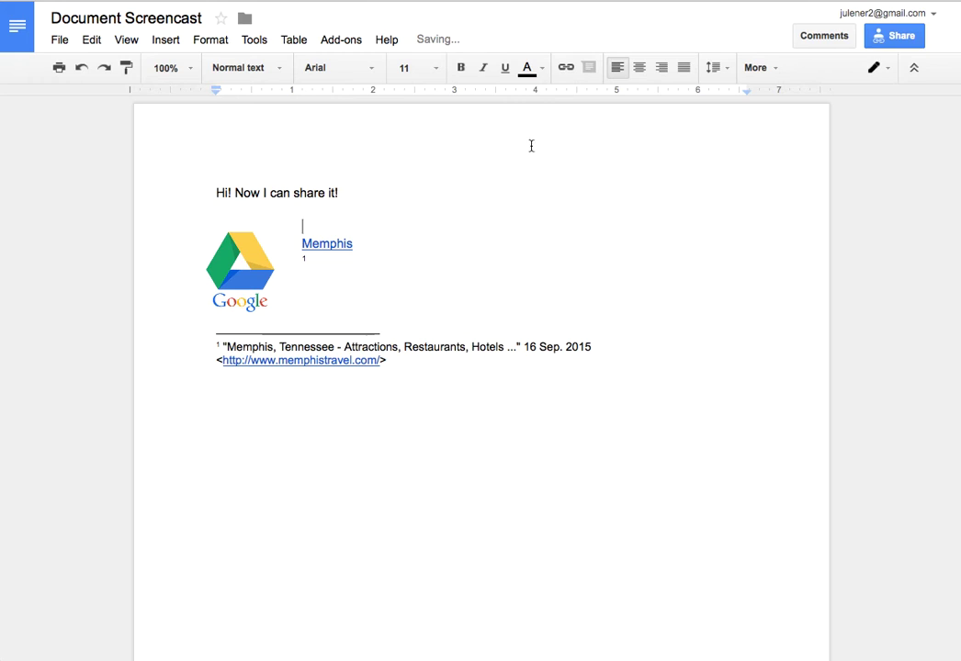
Step: Browse the Insert, File and View menus, then place the cursor after the footnote URL
{"action": "left_click", "coordinate": [167, 41]}
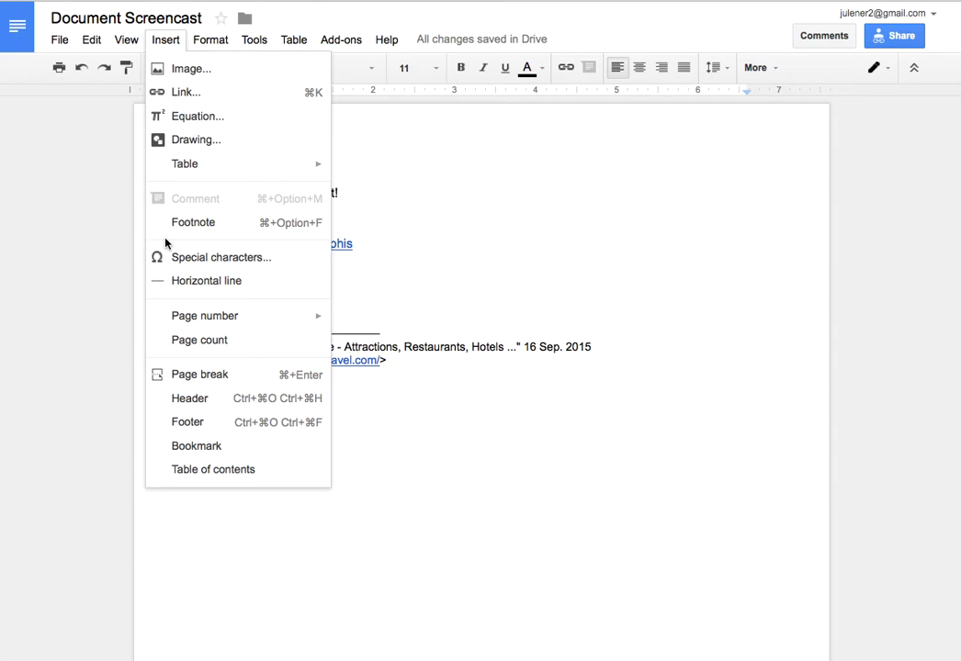
{"action": "left_click", "coordinate": [75, 41]}
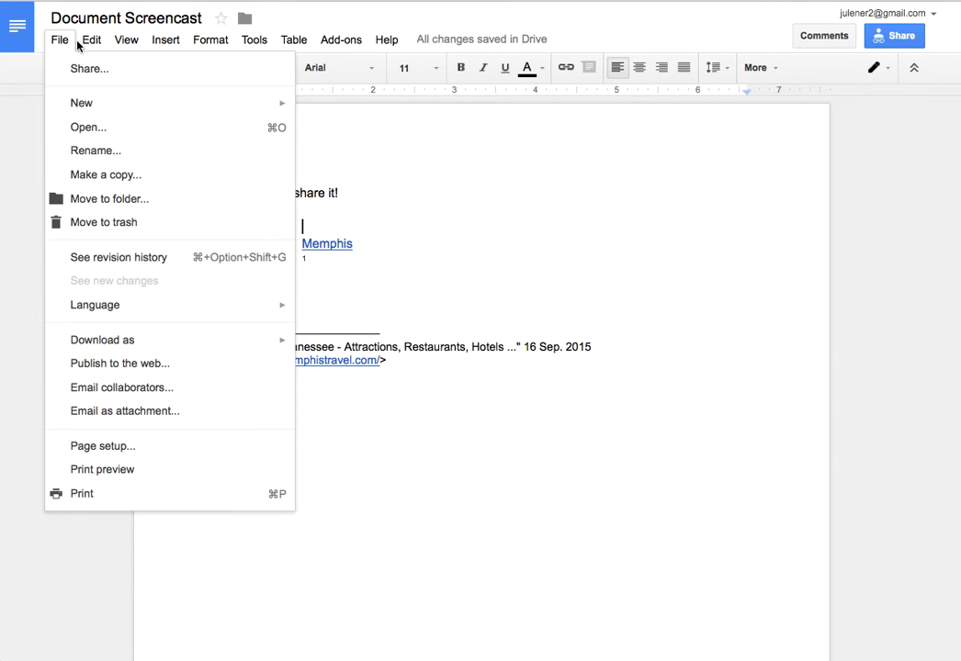
{"action": "mouse_move", "coordinate": [119, 43]}
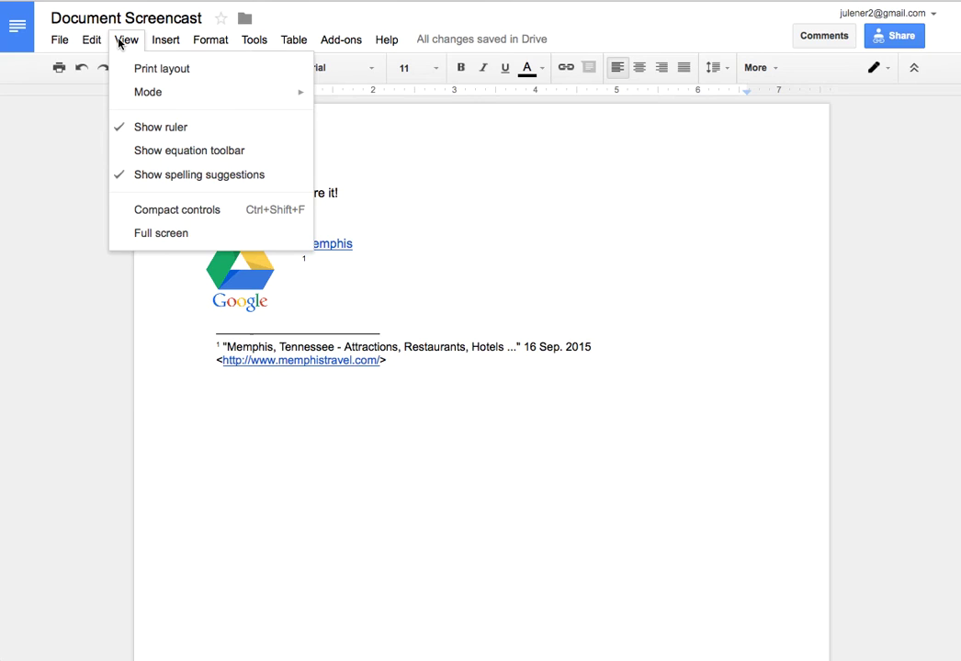
{"action": "mouse_move", "coordinate": [173, 43]}
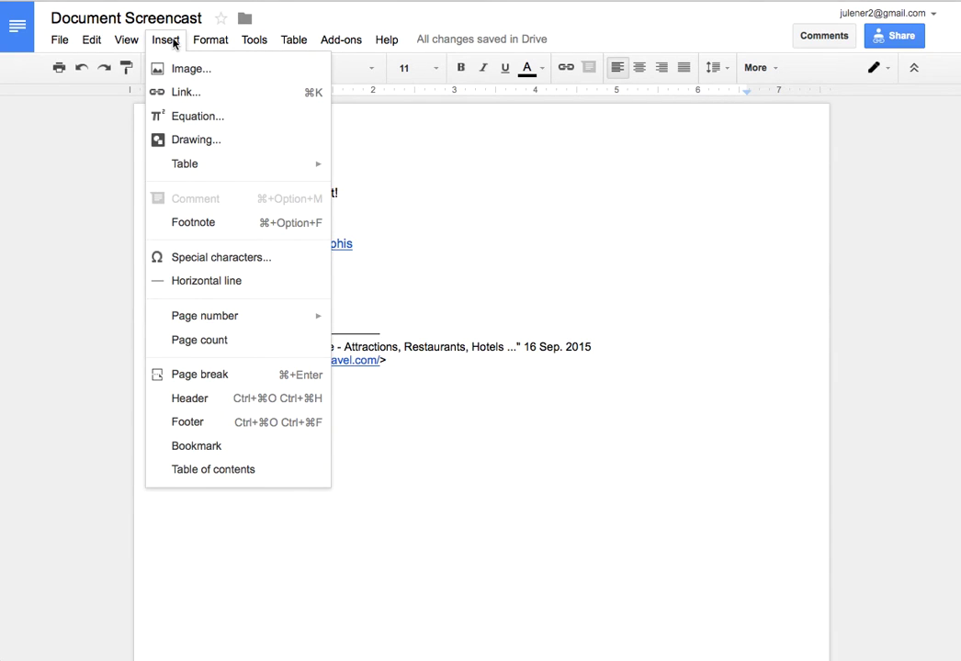
{"action": "left_click", "coordinate": [447, 459]}
{"action": "left_click", "coordinate": [446, 460]}
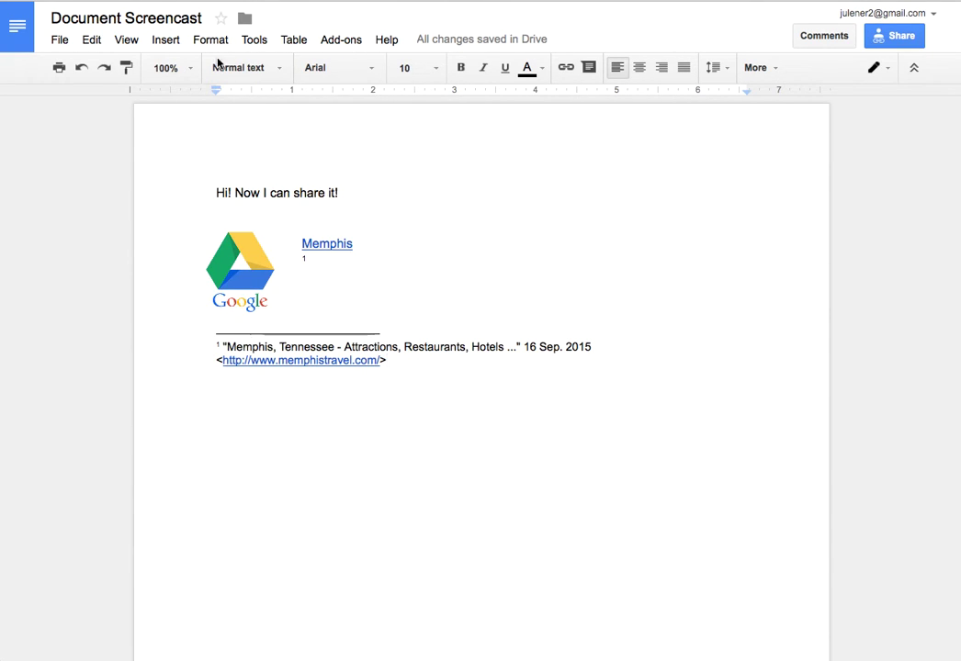
Step: Comment 'Is this image copyright fee?' on the footnote link
{"action": "left_click", "coordinate": [178, 40]}
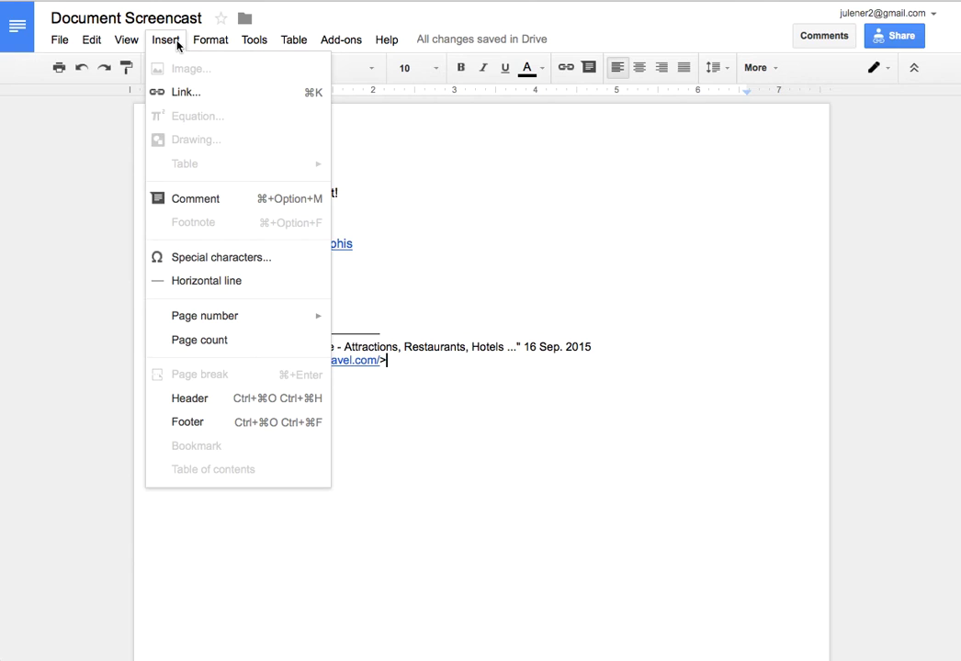
{"action": "left_click", "coordinate": [166, 203]}
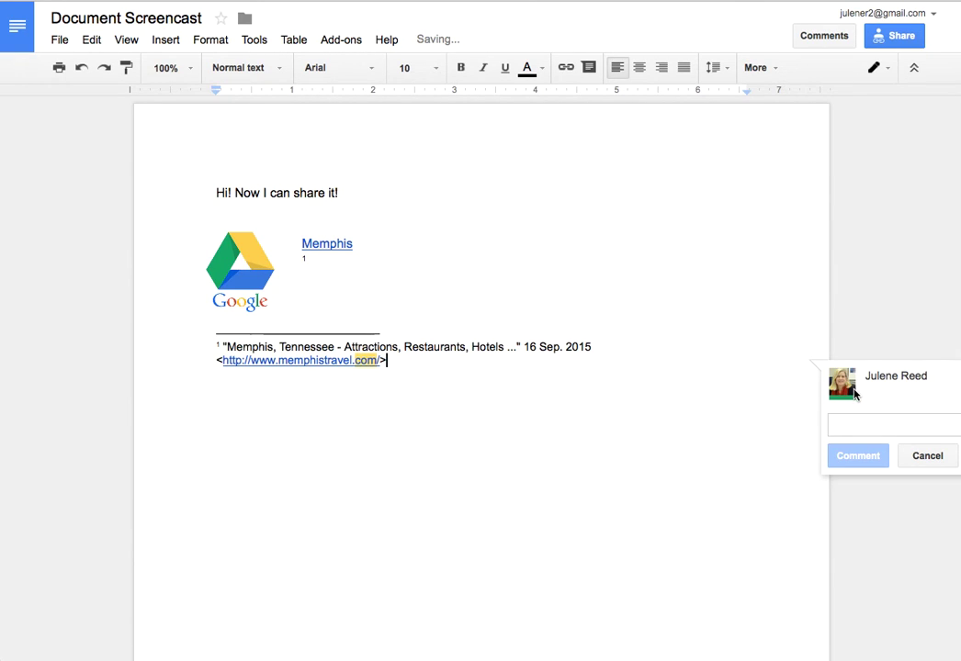
{"action": "mouse_move", "coordinate": [854, 393]}
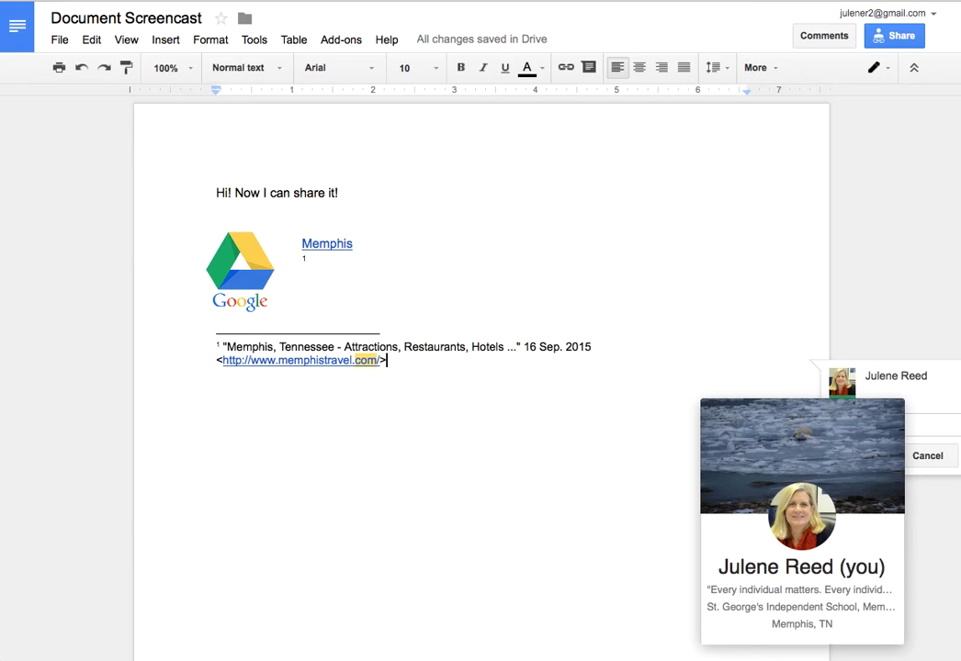
{"action": "type", "text": "Is this im"}
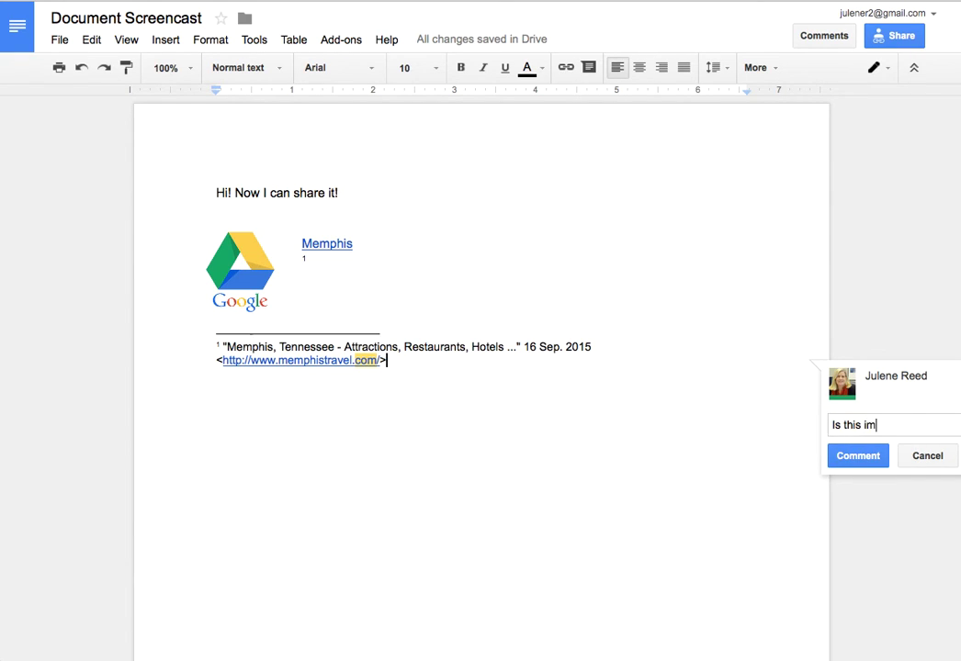
{"action": "type", "text": "age copyright fee?"}
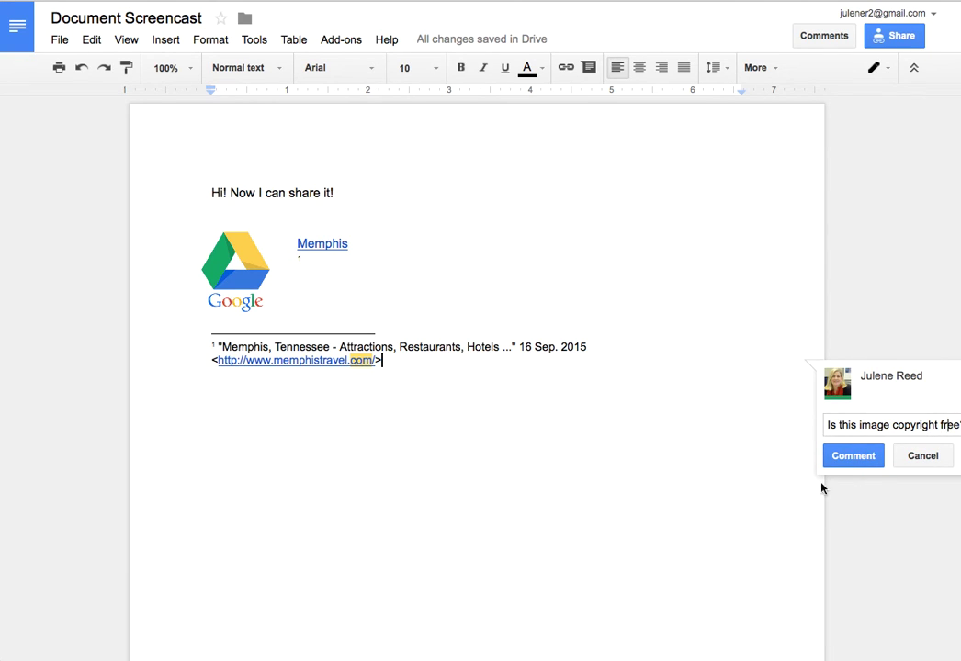
{"action": "left_click", "coordinate": [849, 457]}
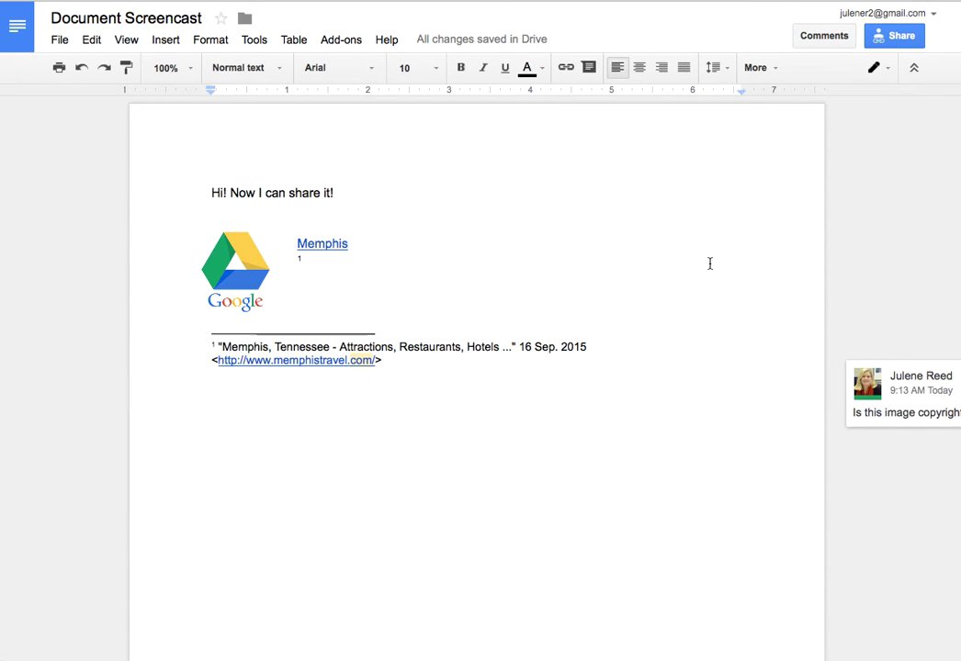
Step: Reply 'Oops! I'll change it.' to the copyright comment
{"action": "left_click", "coordinate": [900, 385]}
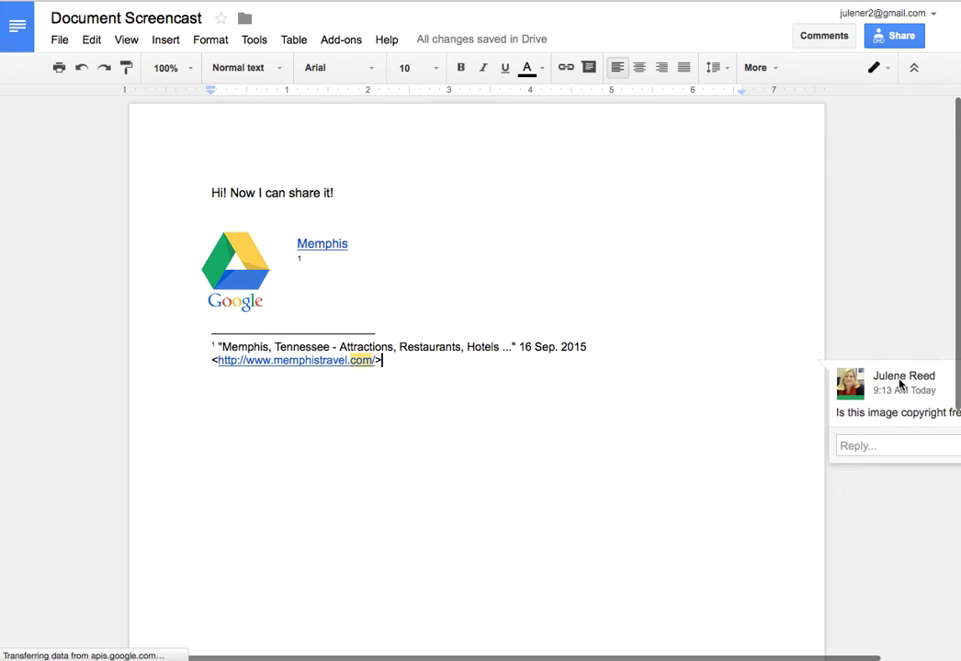
{"action": "left_click", "coordinate": [861, 446]}
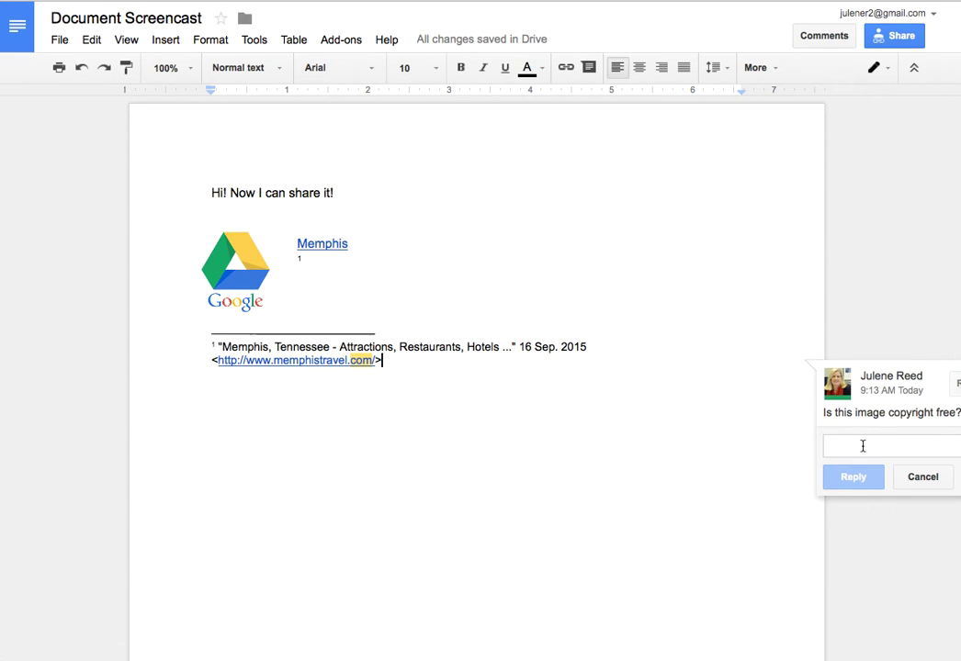
{"action": "type", "text": "Oops! I'"}
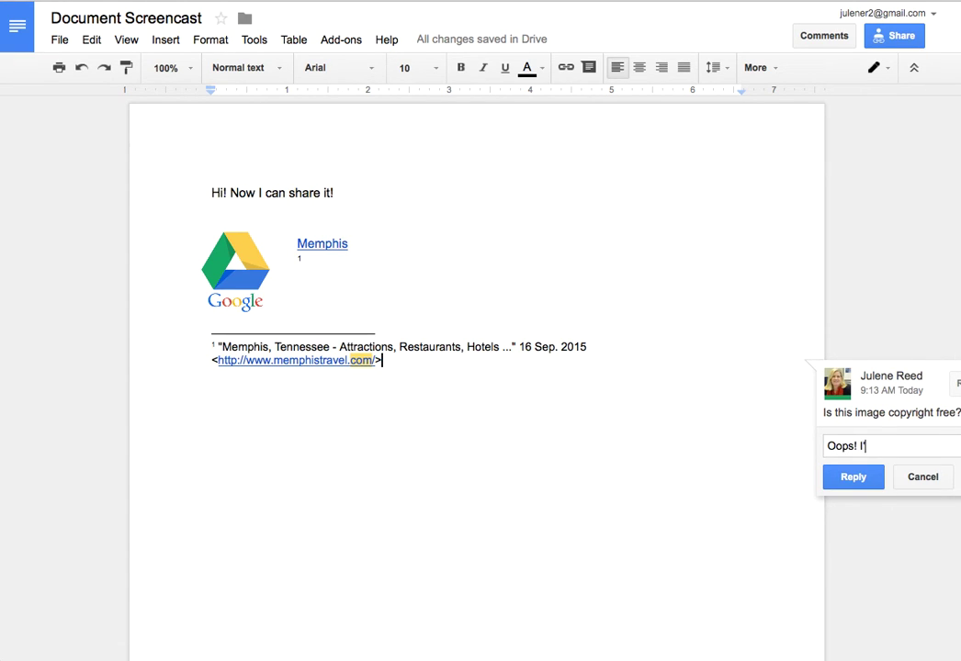
{"action": "type", "text": "ll change it."}
{"action": "left_click", "coordinate": [857, 485]}
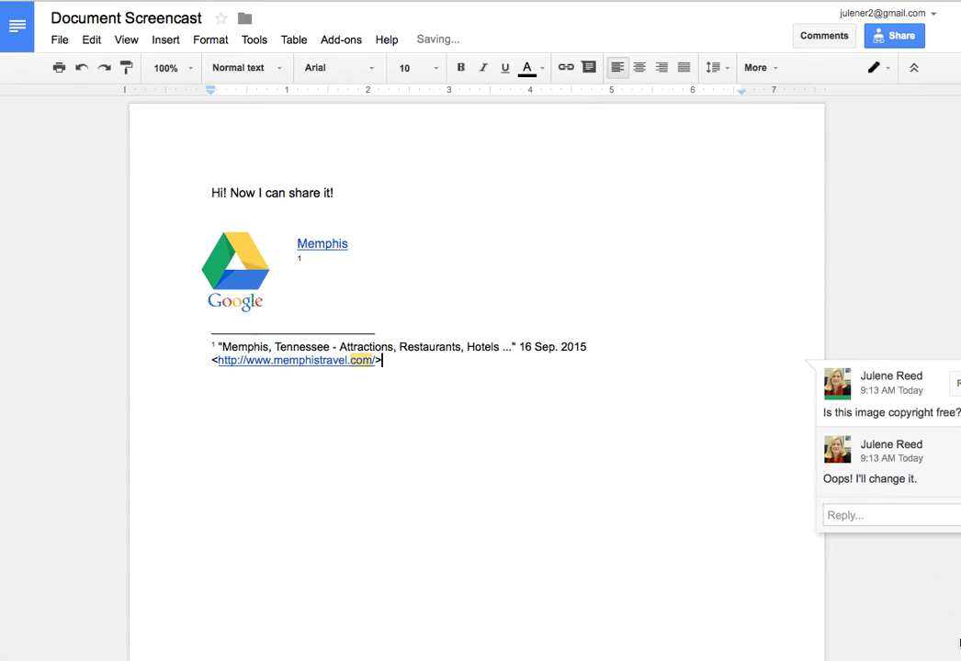
Step: Mark the copyright comment discussion as resolved
{"action": "left_click", "coordinate": [700, 202]}
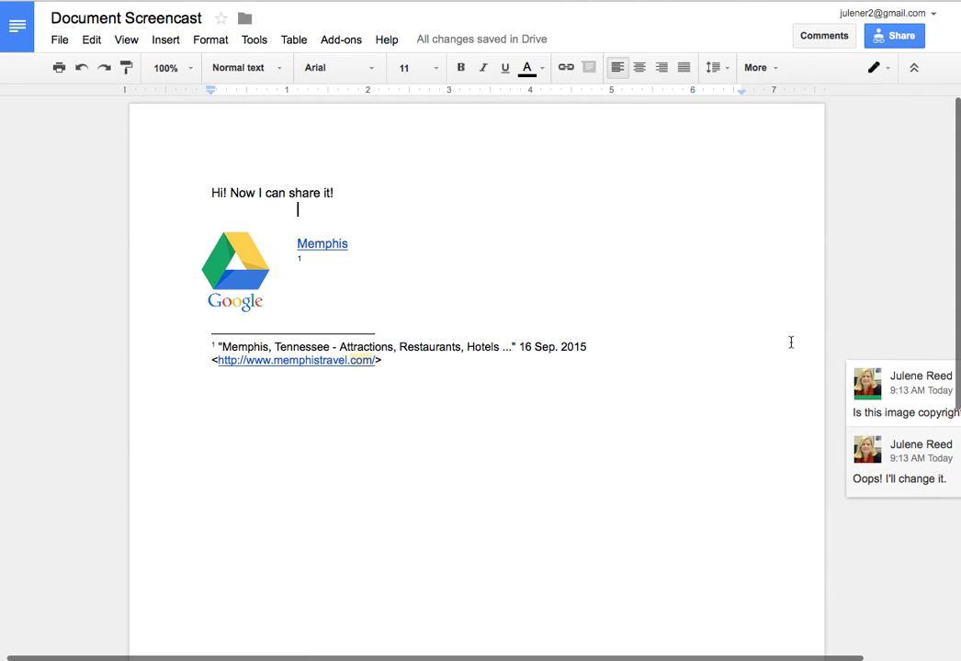
{"action": "left_click", "coordinate": [927, 403]}
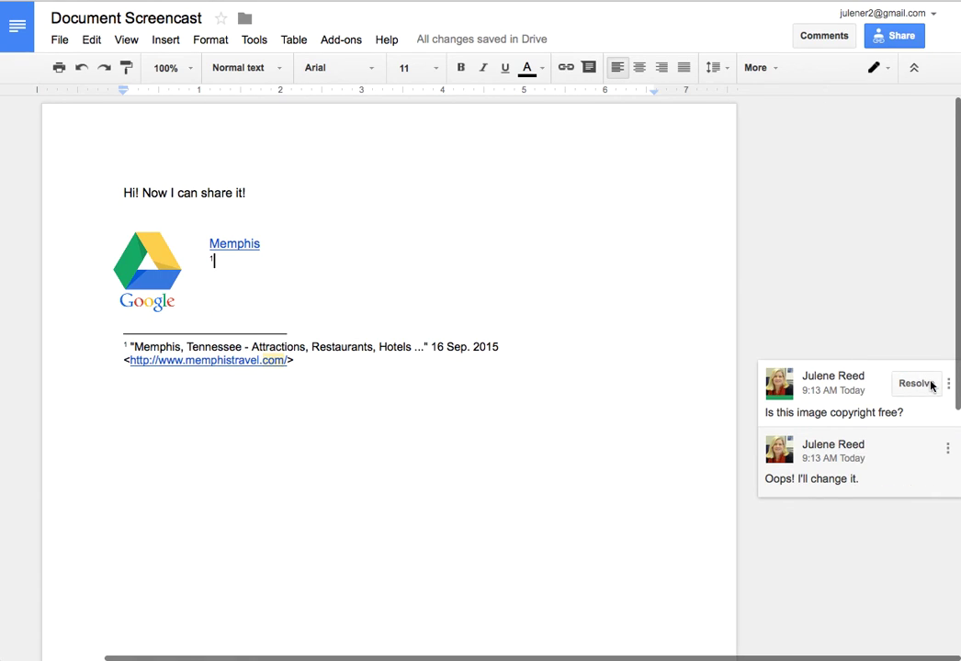
{"action": "left_click", "coordinate": [947, 385]}
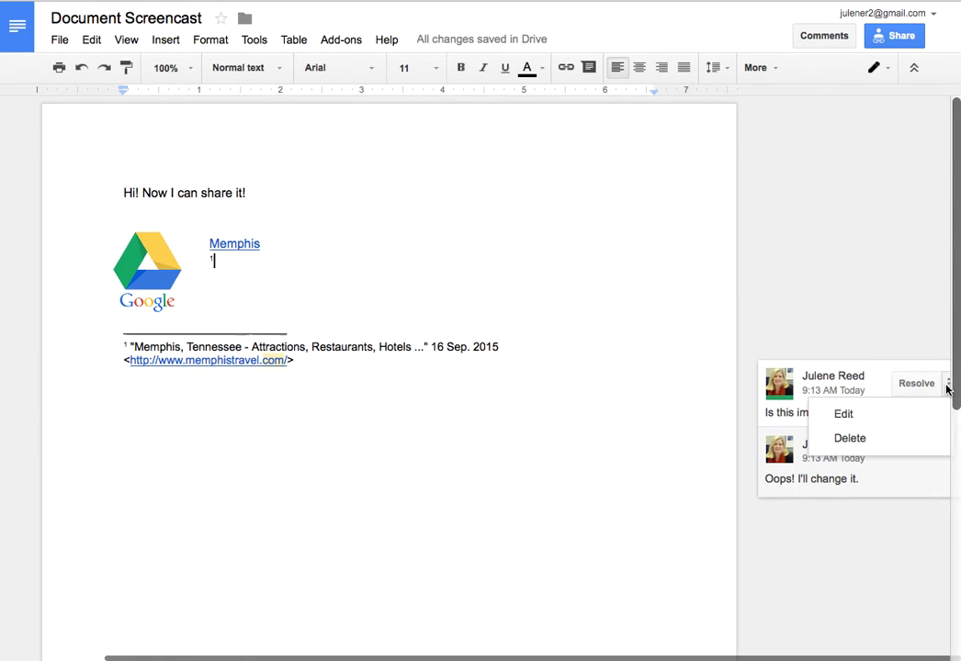
{"action": "left_click", "coordinate": [918, 384]}
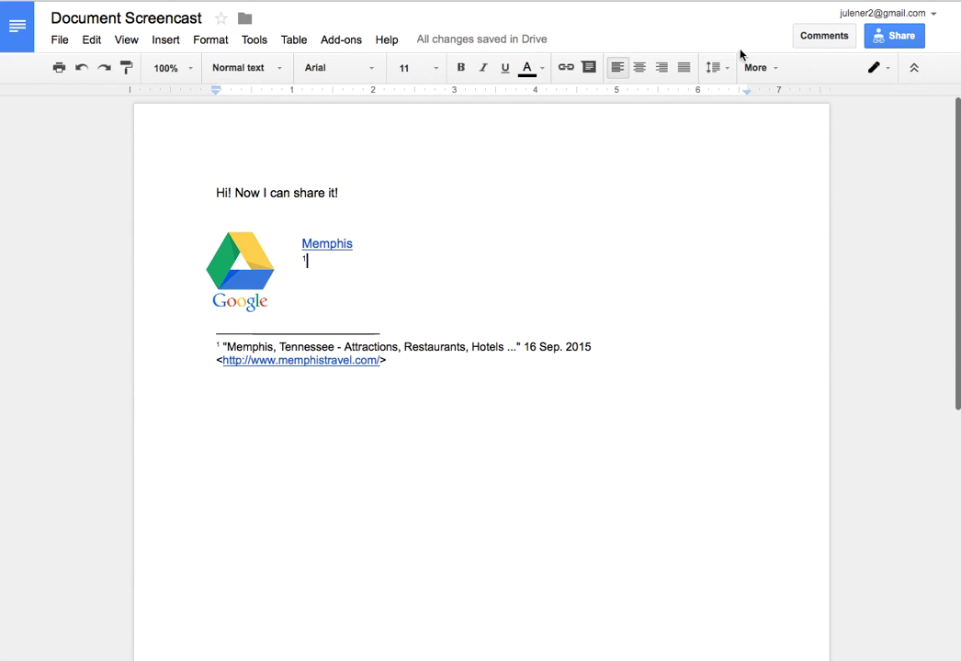
Step: Check the resolved discussion in the Comments list, then close the list
{"action": "left_click", "coordinate": [812, 38]}
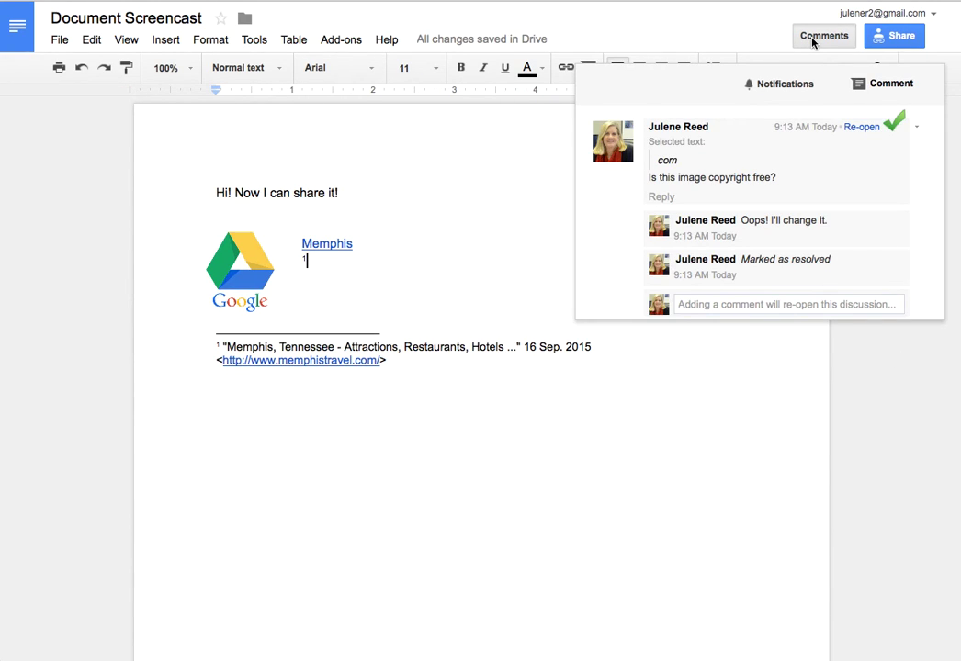
{"action": "left_click", "coordinate": [898, 485]}
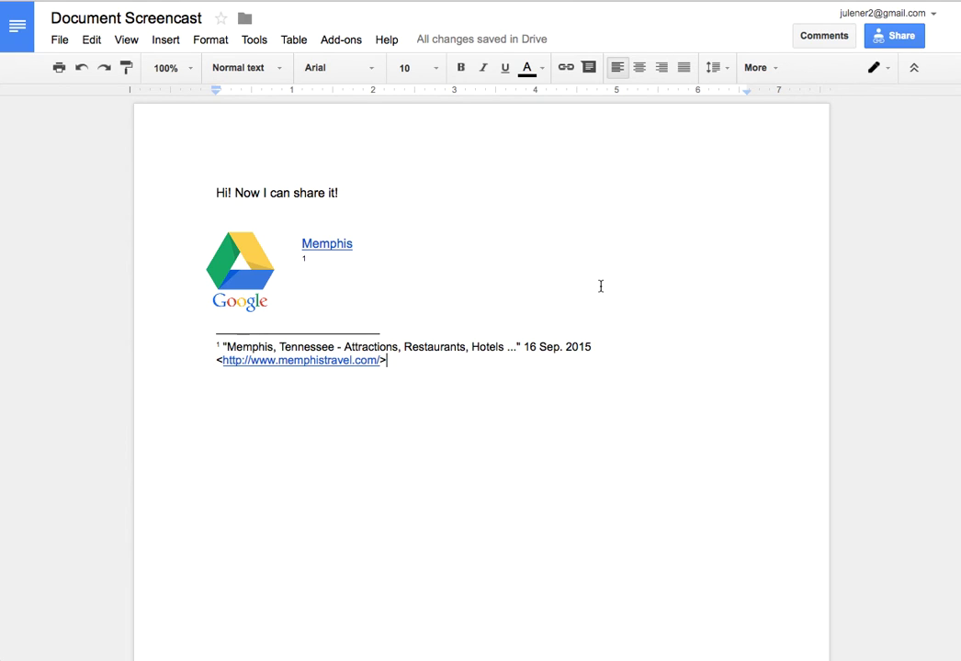
{"action": "left_click", "coordinate": [810, 37]}
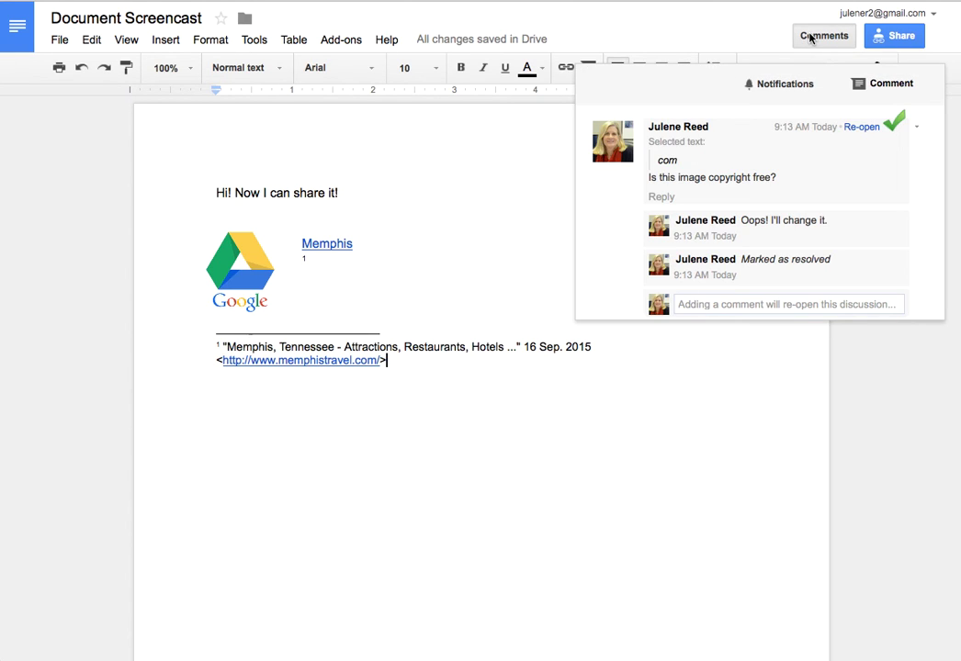
{"action": "left_click", "coordinate": [809, 37]}
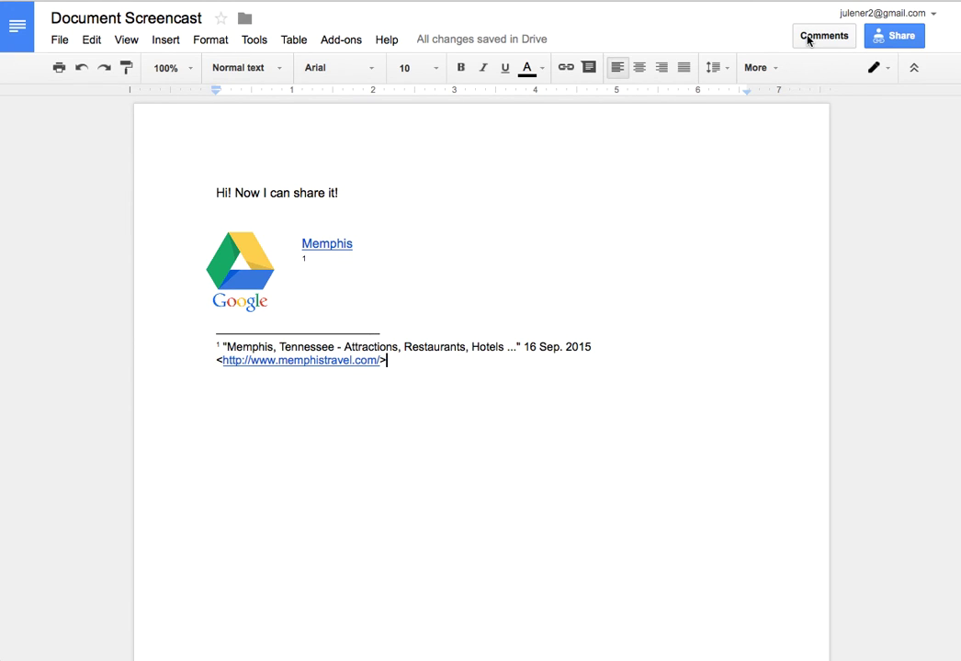
Step: Create 'Copy of Document Screencast' and confirm its Comments list is empty
{"action": "left_click", "coordinate": [61, 39]}
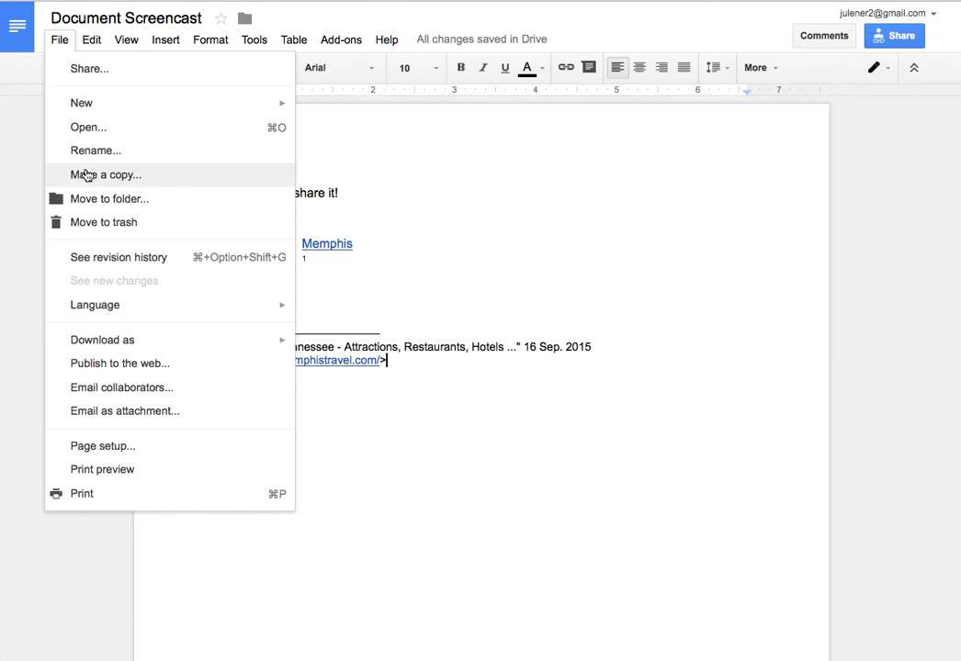
{"action": "left_click", "coordinate": [86, 175]}
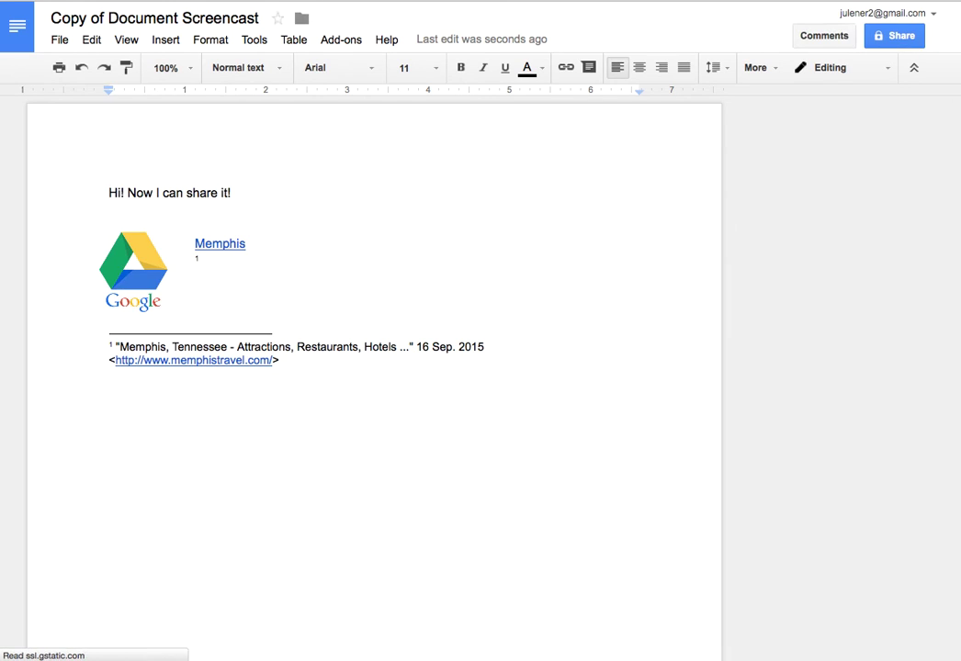
{"action": "left_click", "coordinate": [815, 41]}
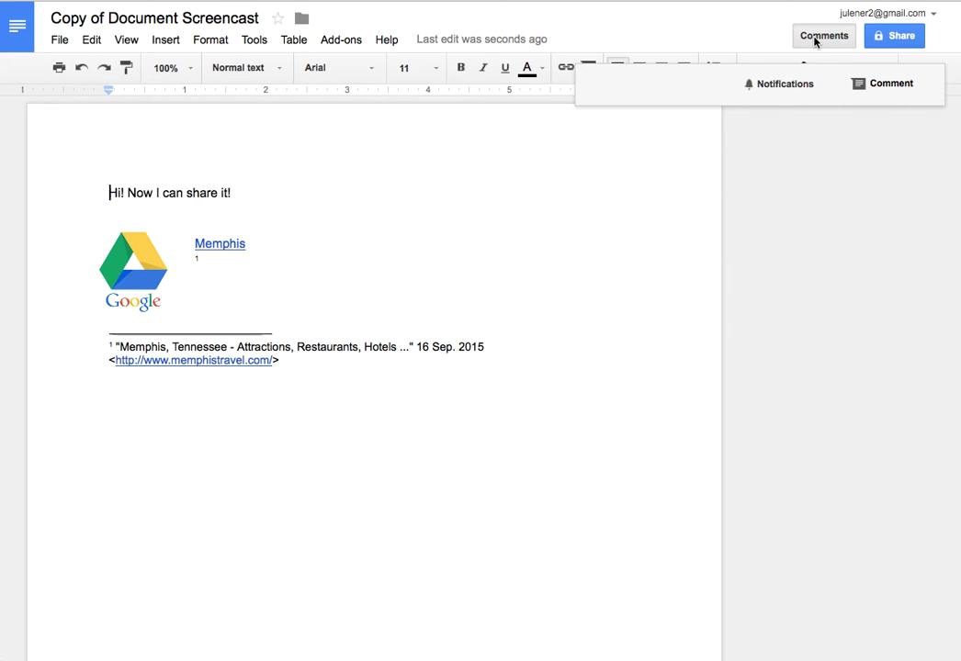
{"action": "left_click", "coordinate": [829, 251]}
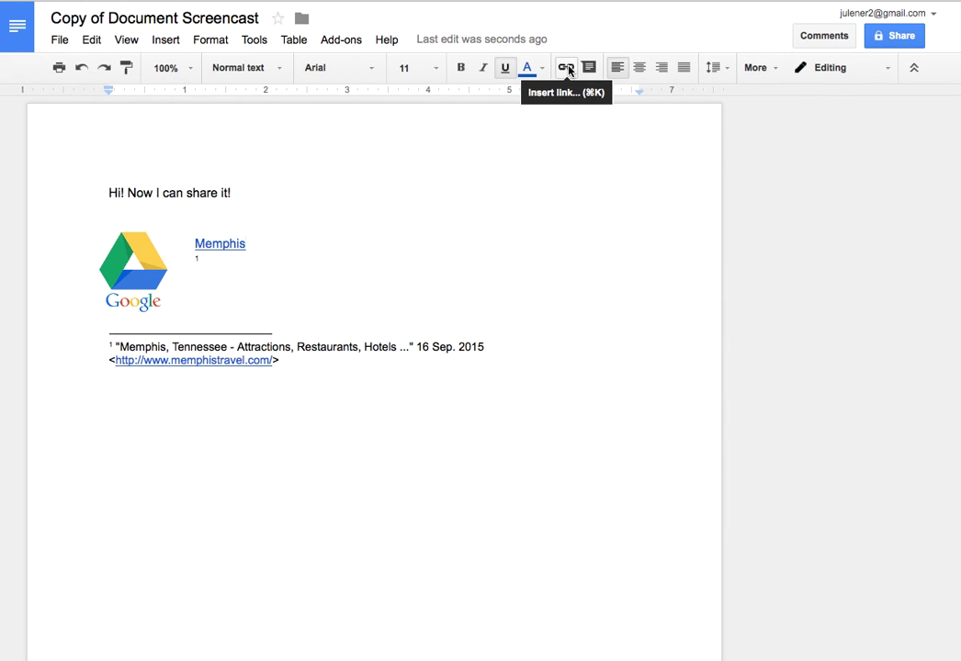
{"action": "left_click", "coordinate": [712, 68]}
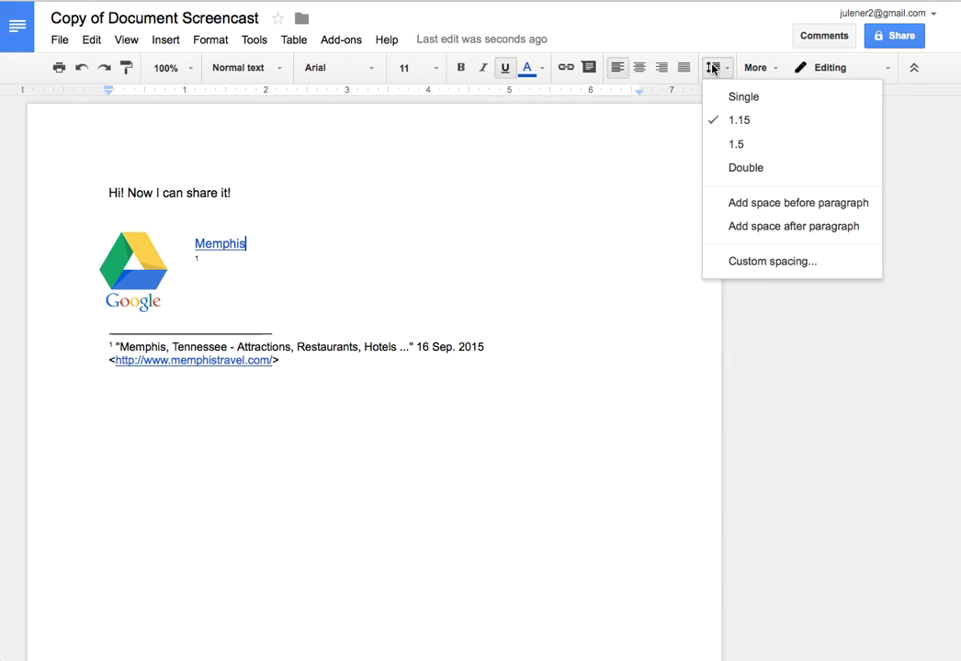
{"action": "left_click", "coordinate": [748, 70]}
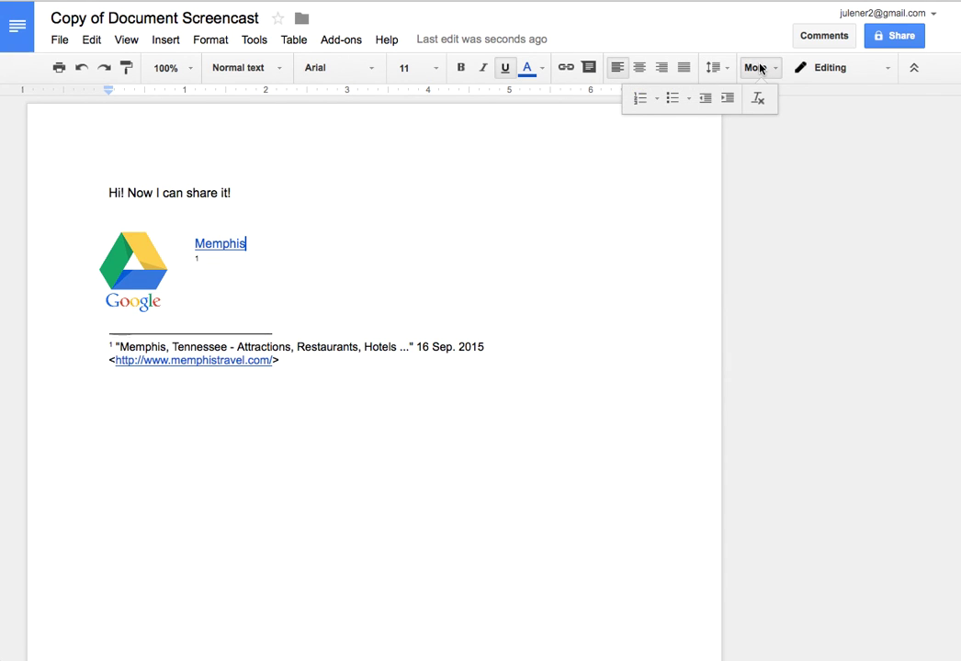
{"action": "left_click", "coordinate": [889, 71]}
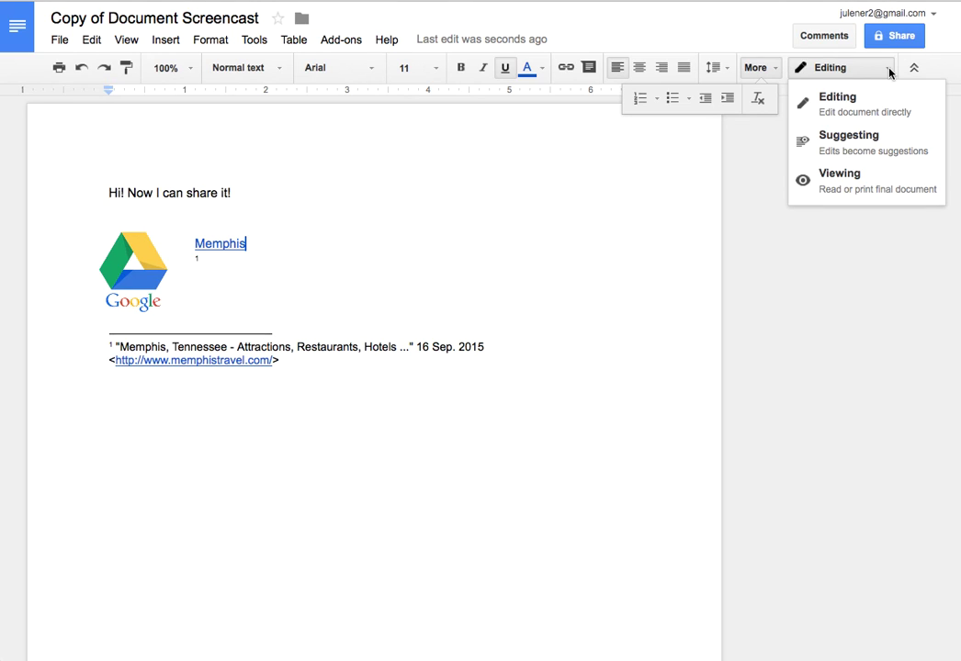
{"action": "left_click", "coordinate": [899, 439]}
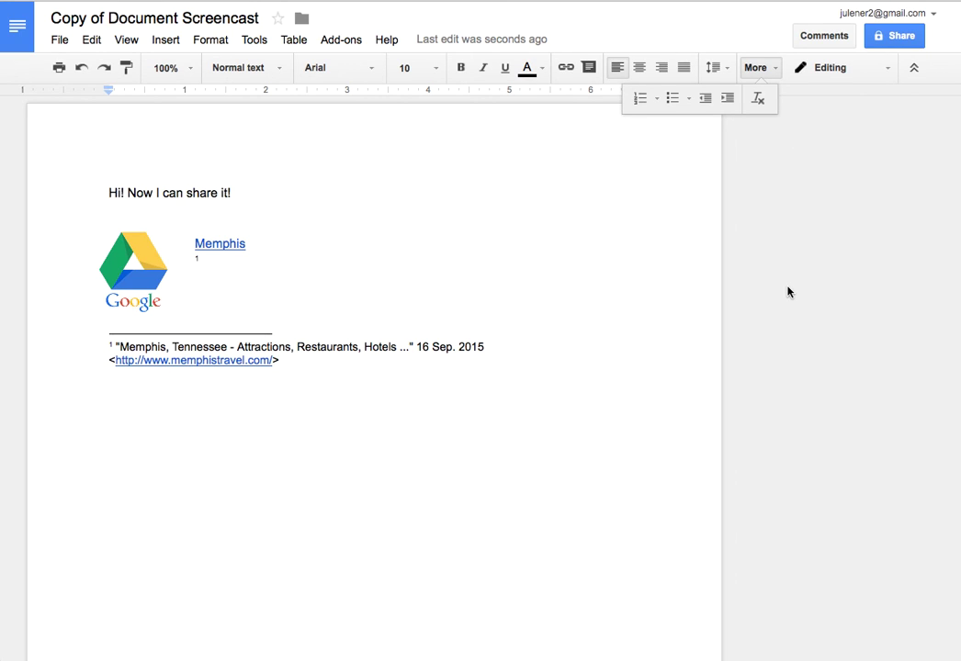
{"action": "left_click", "coordinate": [661, 341]}
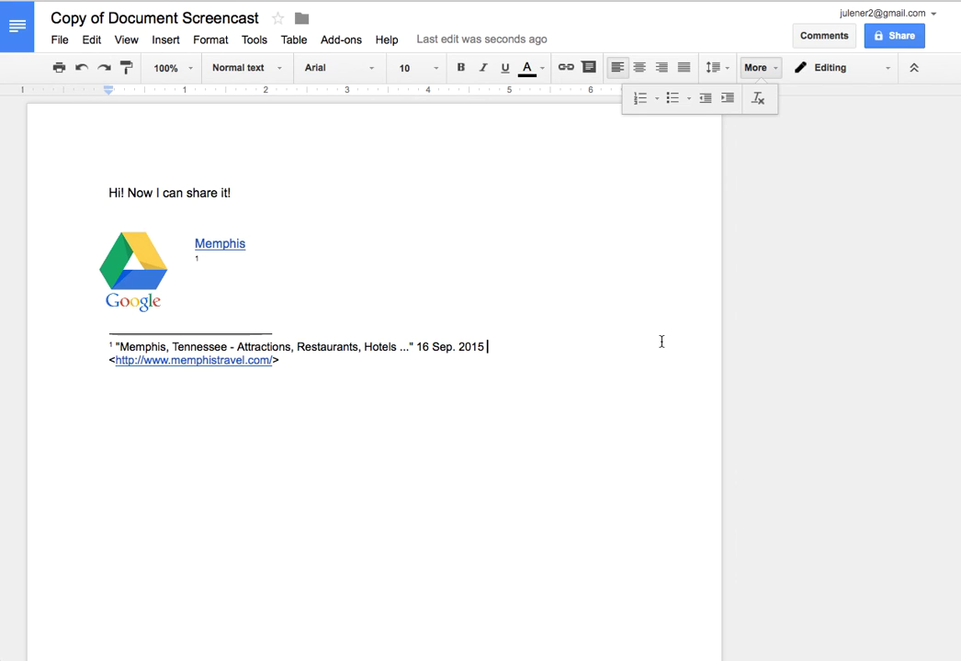